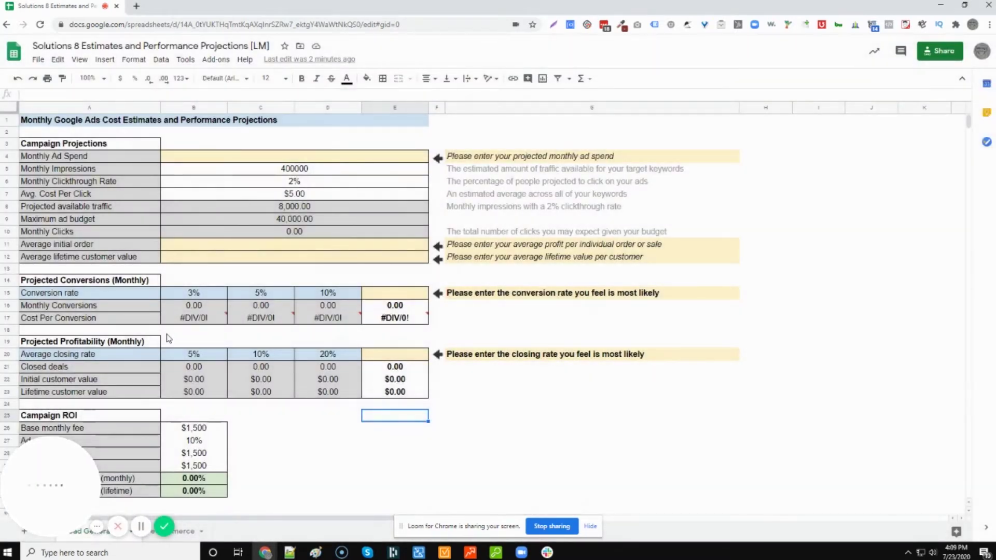
Step: Dismiss the divide-by-zero note and review the traffic, budget, clicks and cost formulas
mouse_move(183, 320)
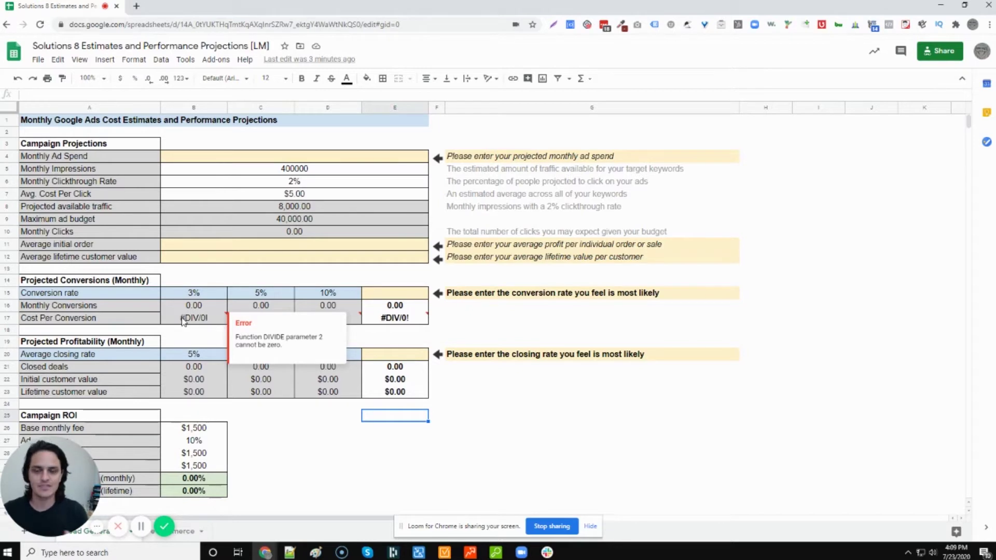
click(276, 270)
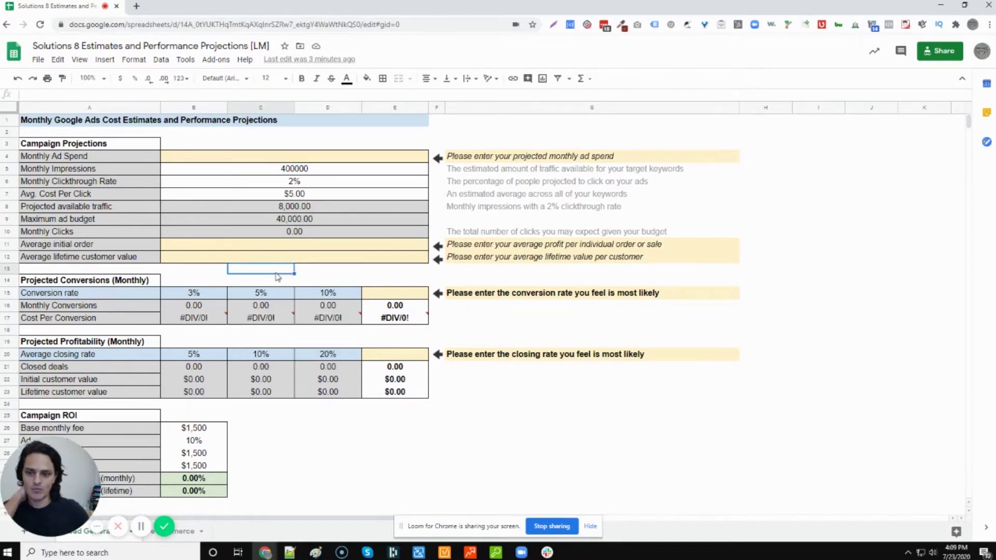
mouse_move(39, 472)
drag(39, 472, 35, 396)
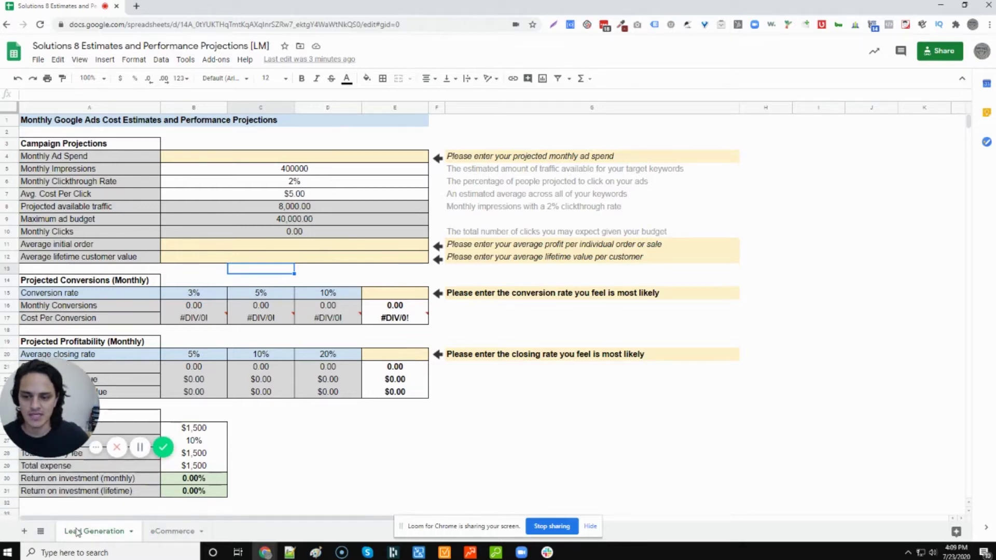
drag(62, 433, 62, 471)
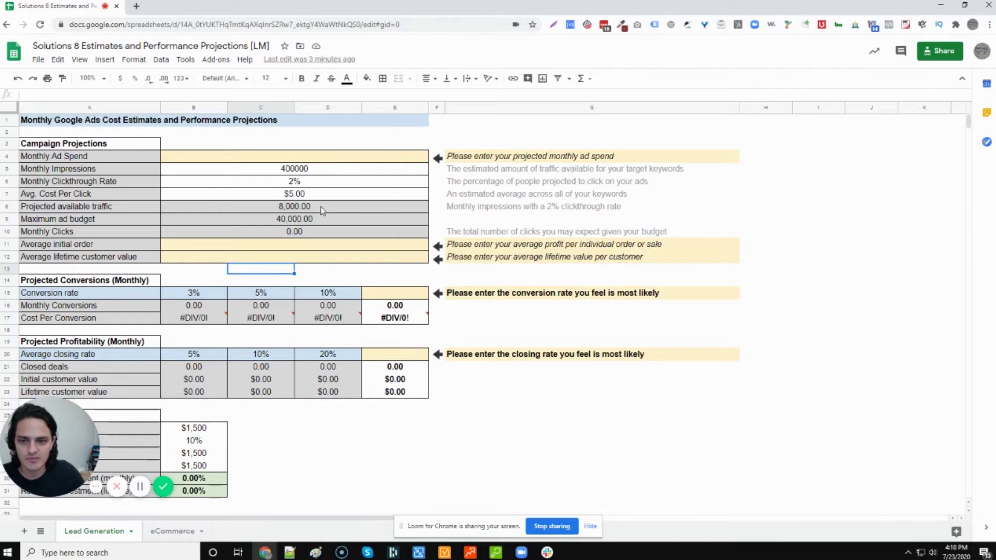
drag(320, 206, 324, 232)
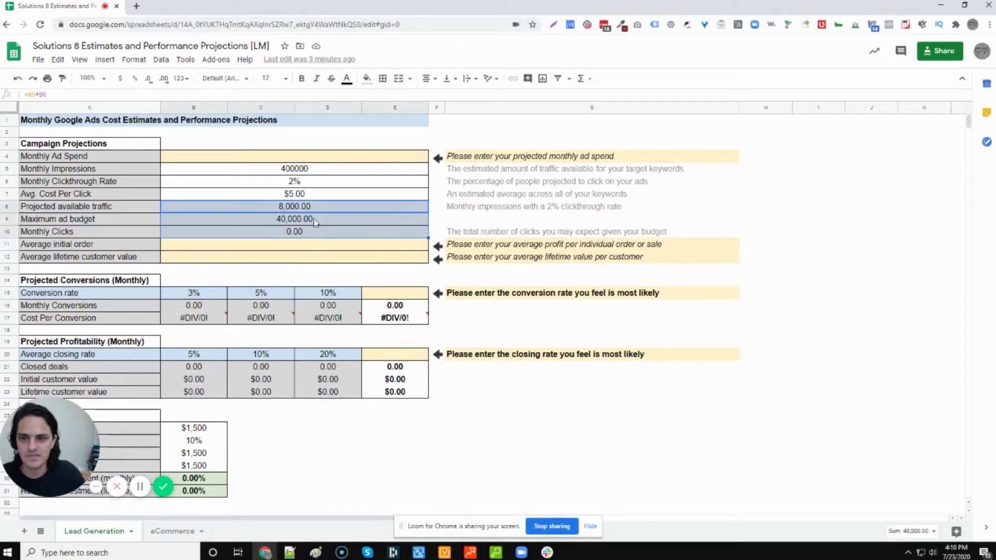
click(405, 233)
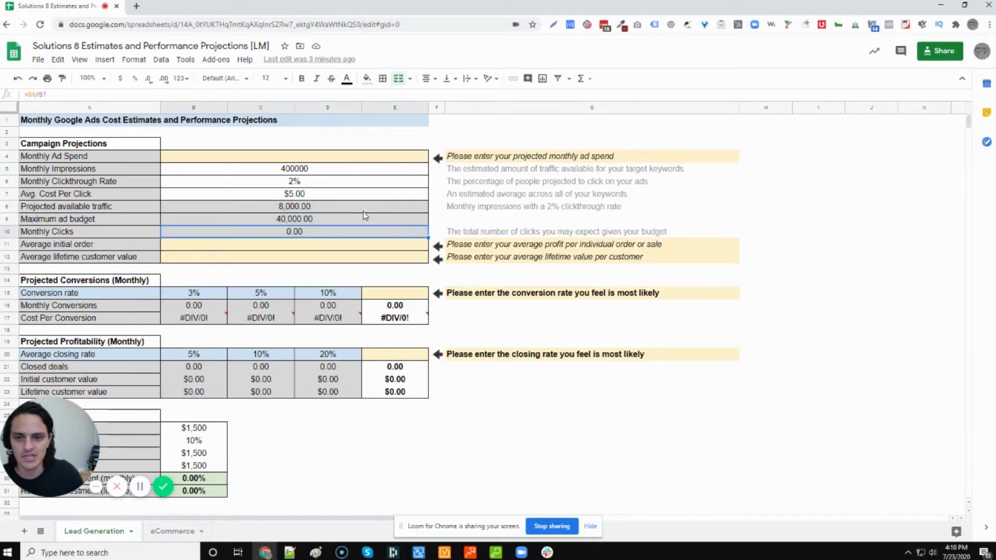
drag(333, 171, 331, 195)
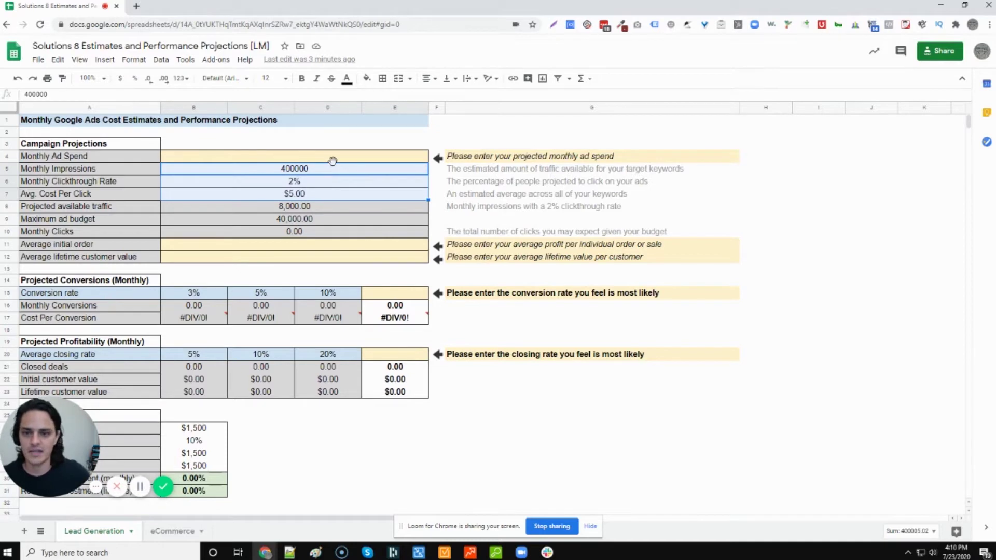
Step: Enter 500000 as Monthly Impressions in B5
click(262, 171)
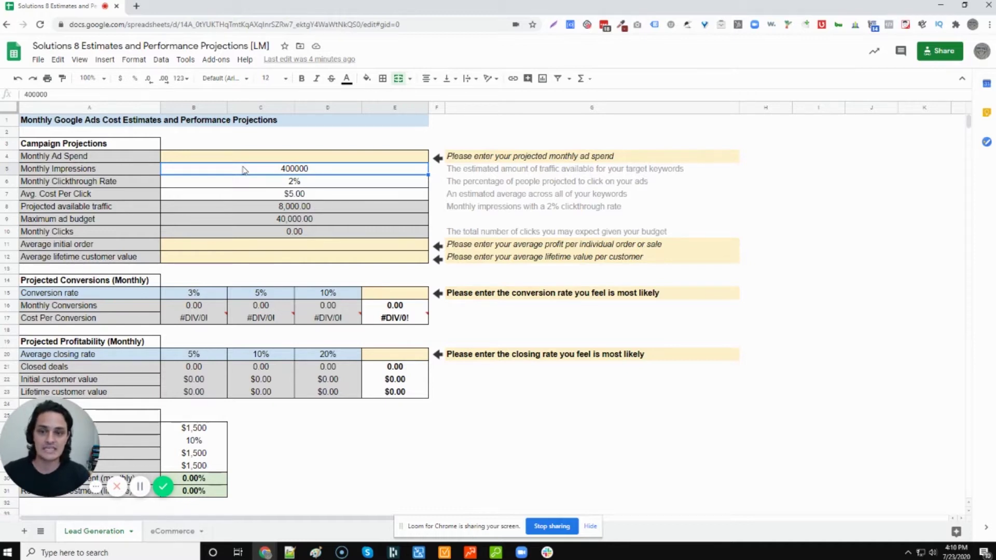
text(50000)
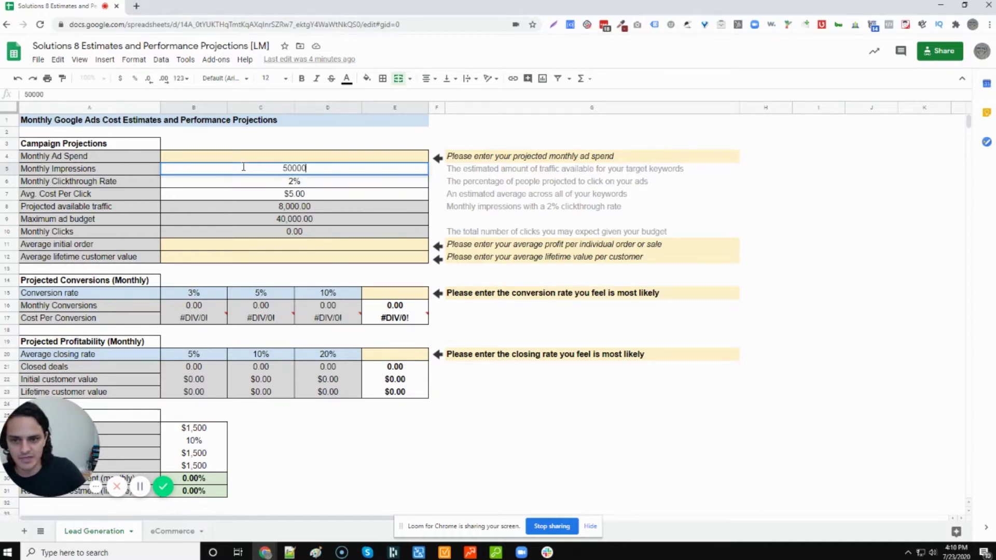
text(0)
key(Return)
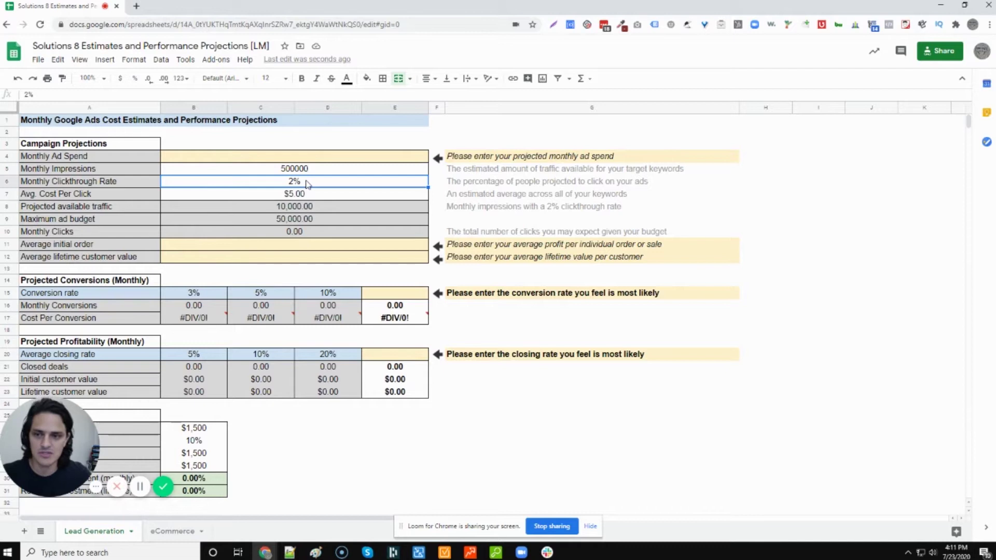
Step: Enter 10 in the Avg. Cost Per Click cell B7, making it $10.00
click(305, 197)
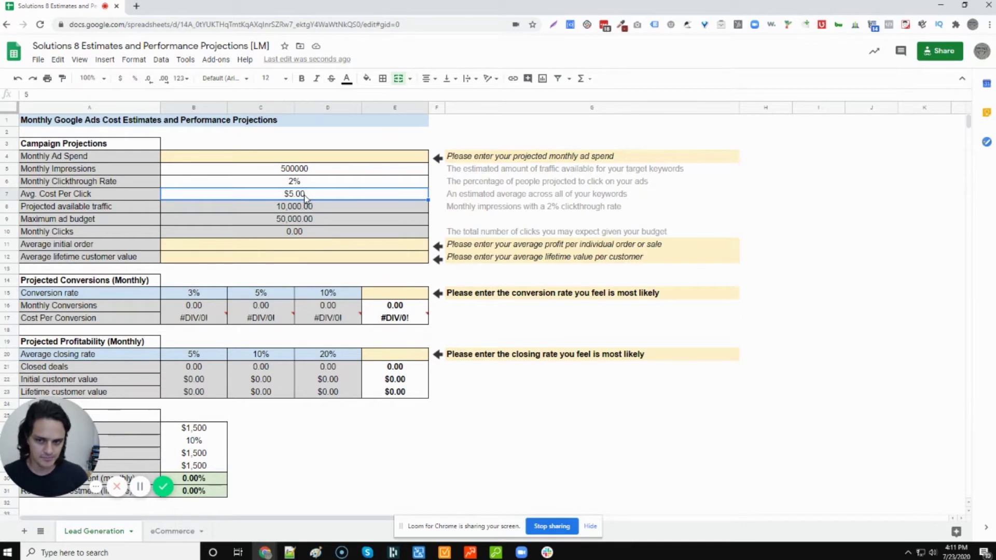
text(10)
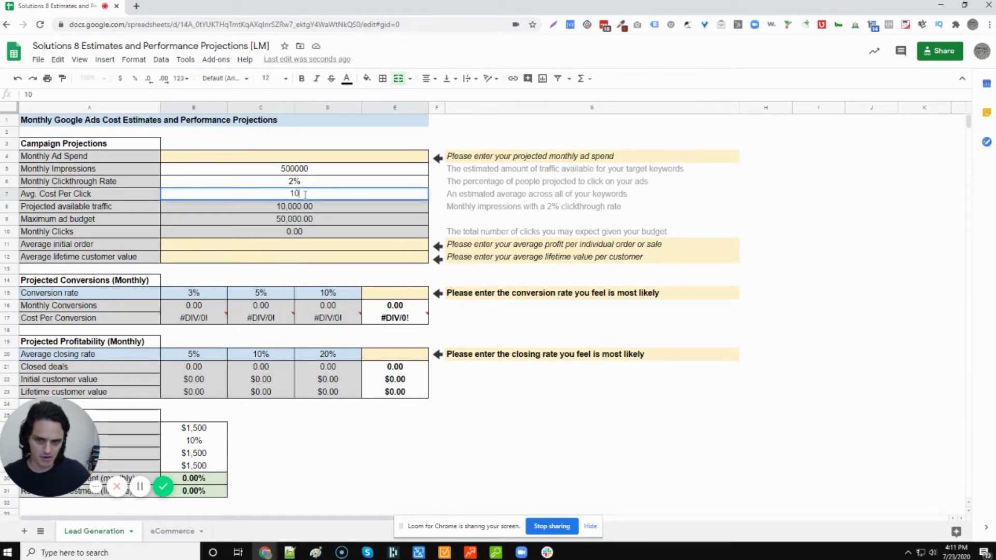
key(Return)
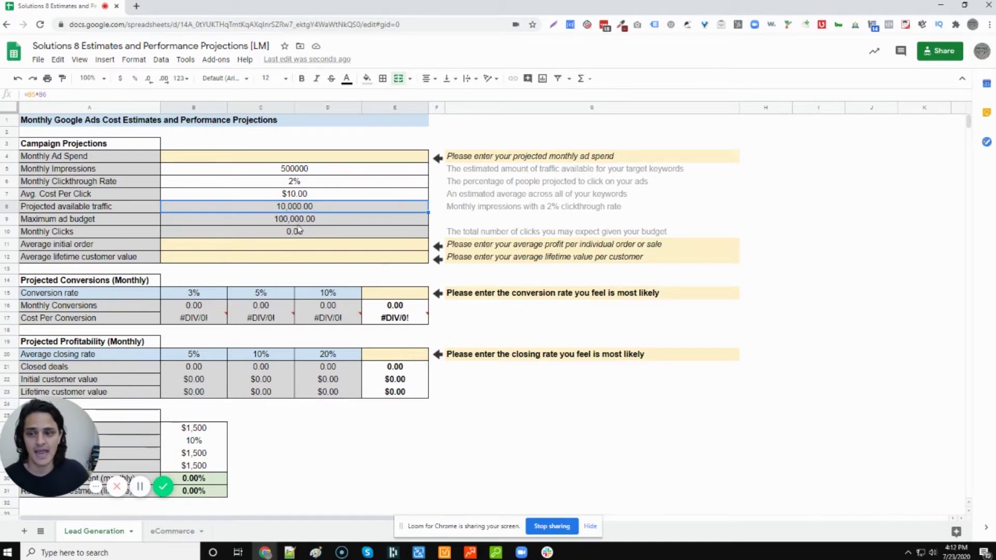
Step: Enter 5000 as Monthly Ad Spend in B4, yielding 500 monthly clicks
click(299, 220)
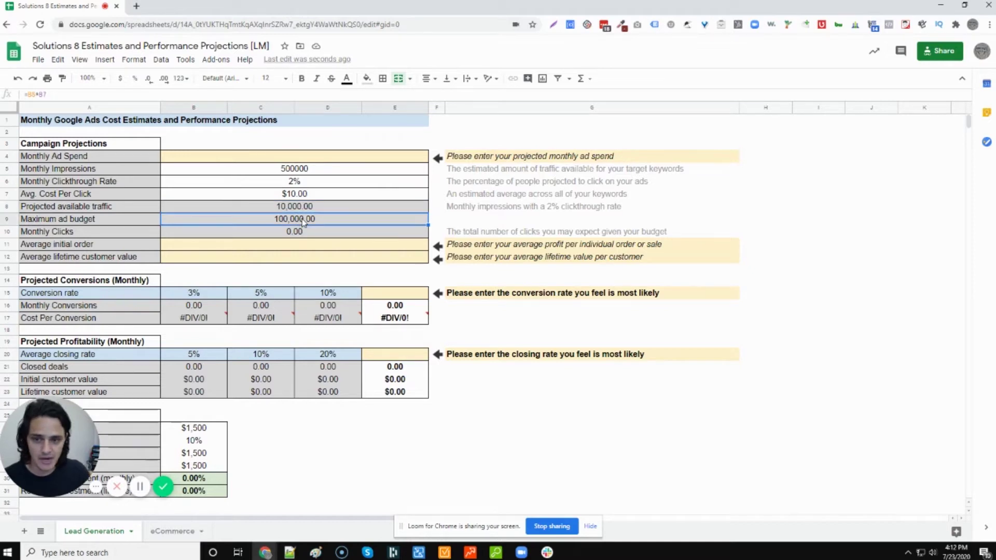
click(288, 158)
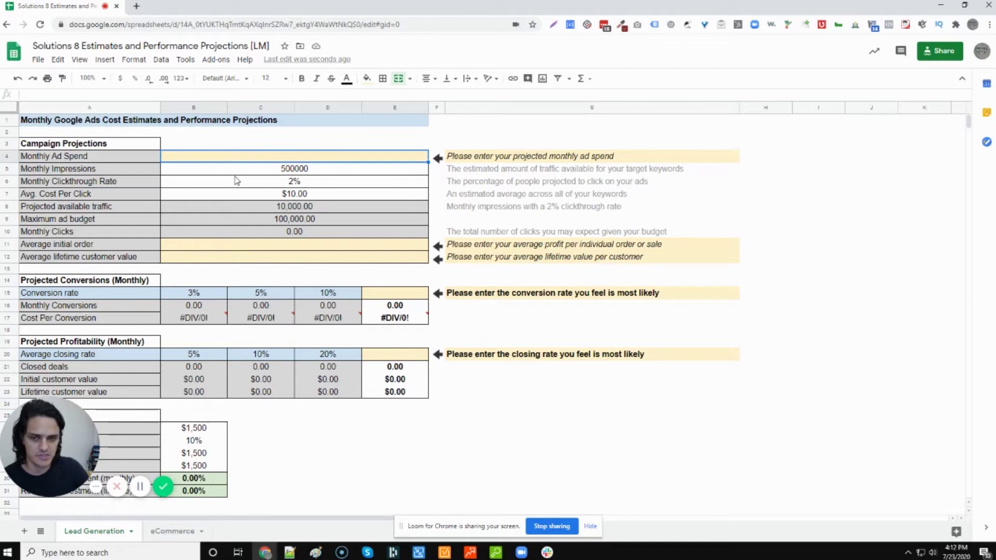
text(5000)
key(Return)
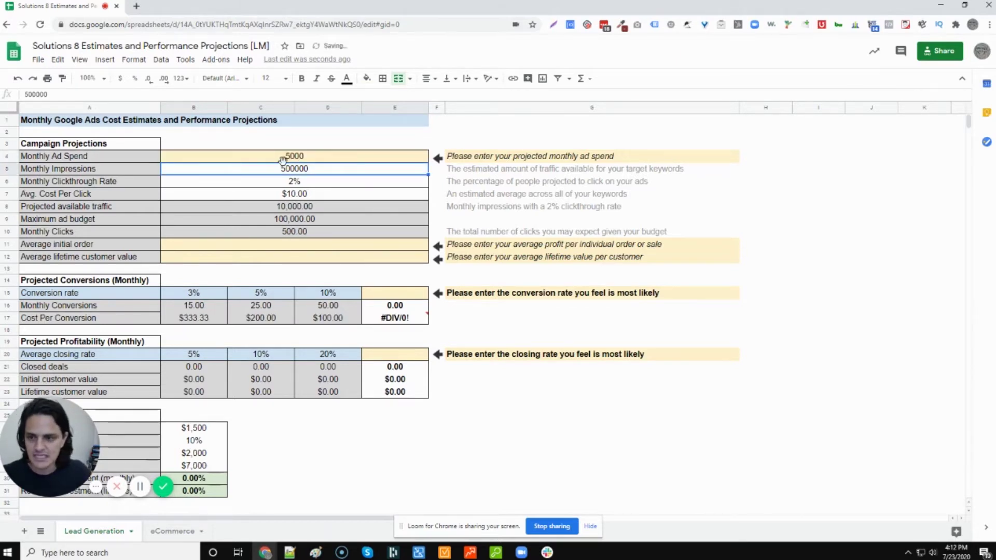
click(282, 246)
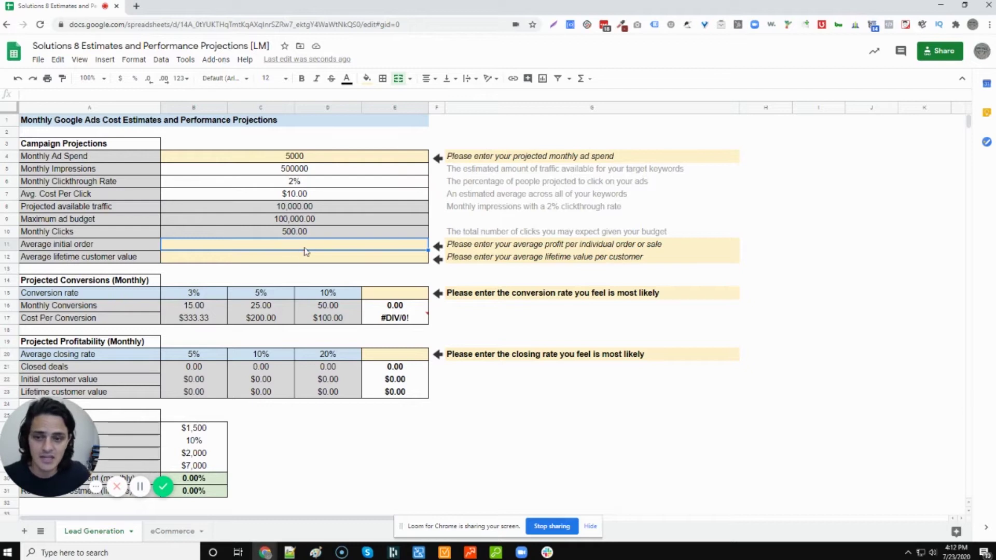
click(91, 247)
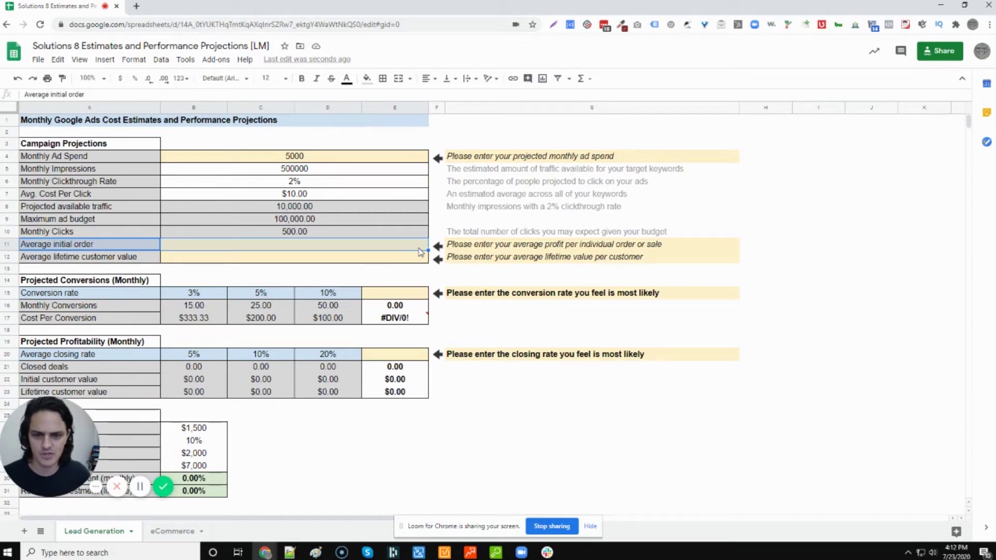
Step: Enter 1500 as the average initial order and 10000 as the lifetime customer value
click(397, 245)
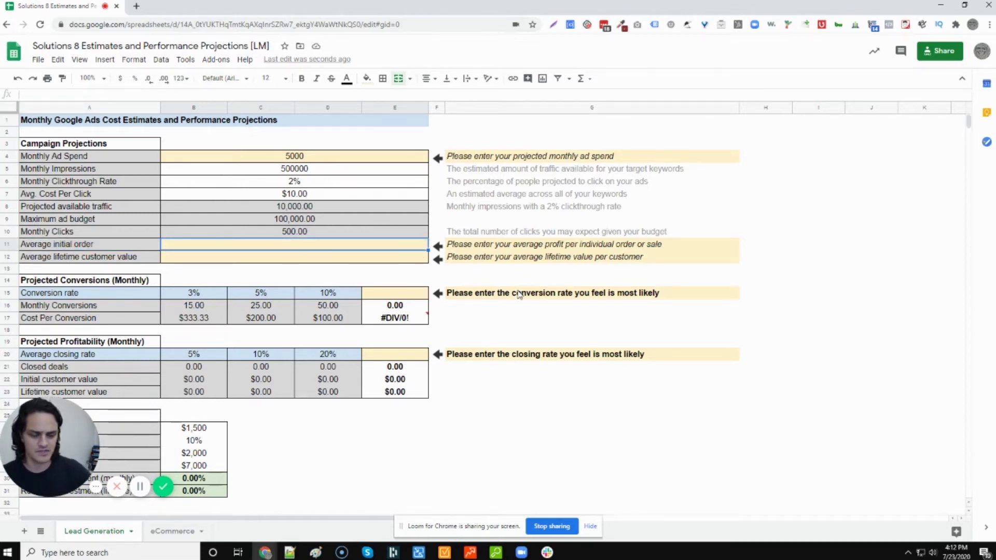
text(1500)
key(Return)
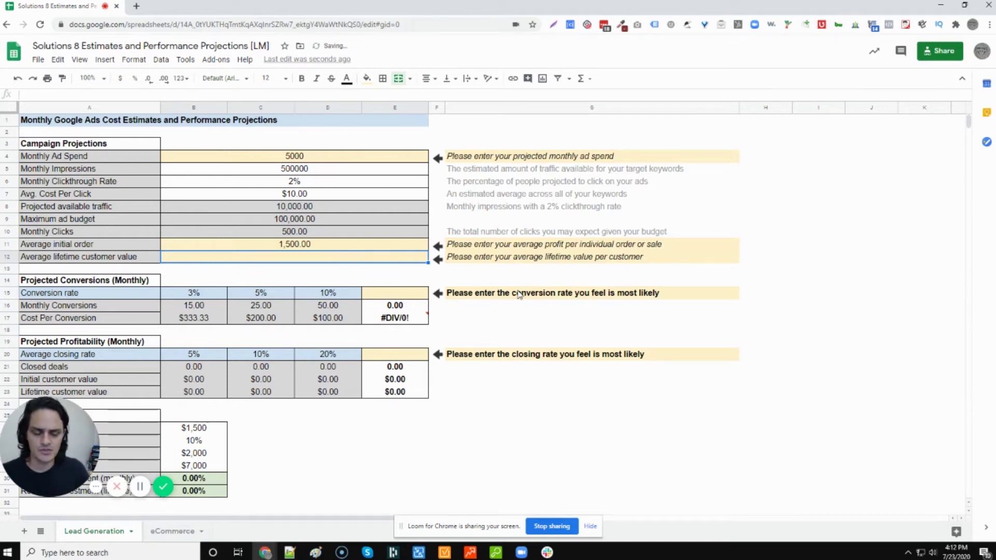
text(10000)
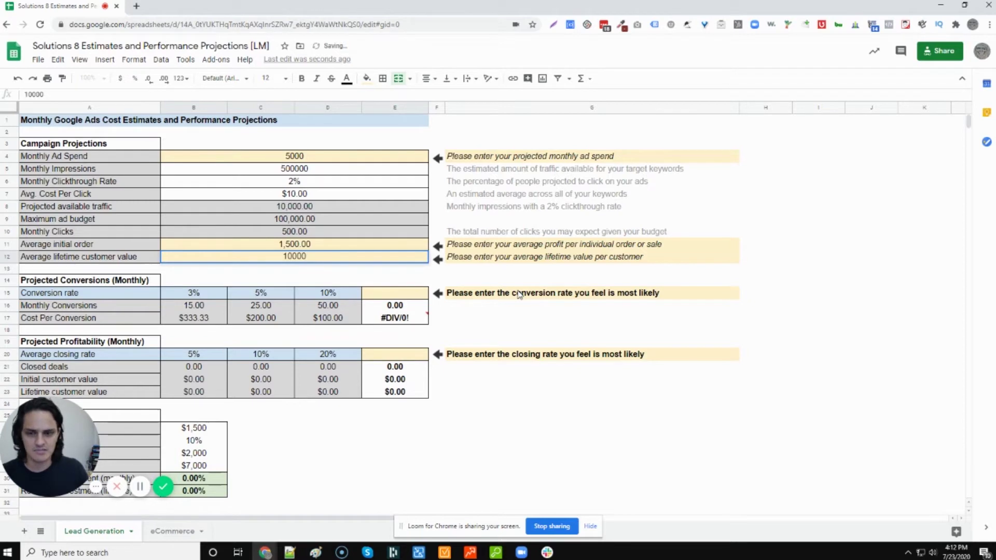
key(Return)
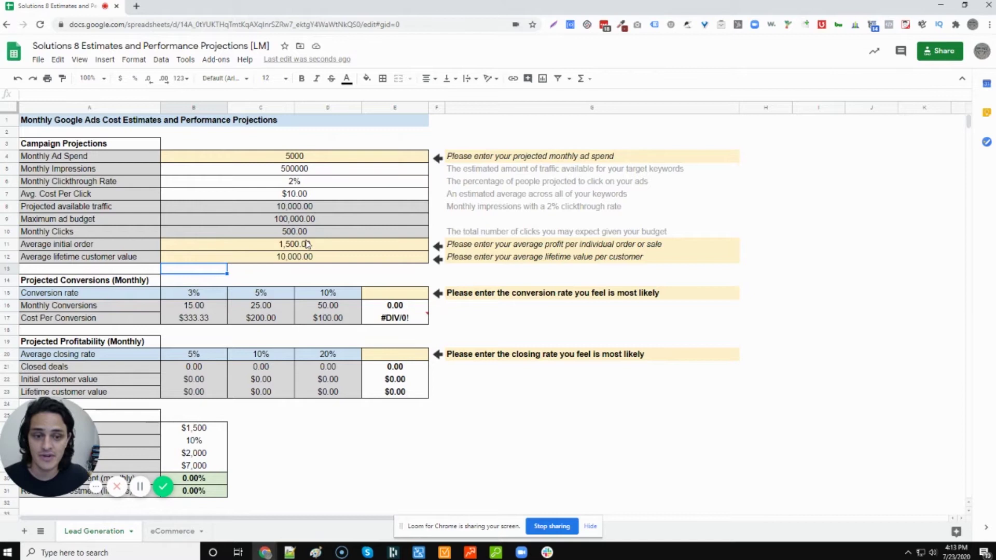
Step: Revise the average initial order to 300 and the lifetime customer value to 2000
drag(32, 443, 469, 428)
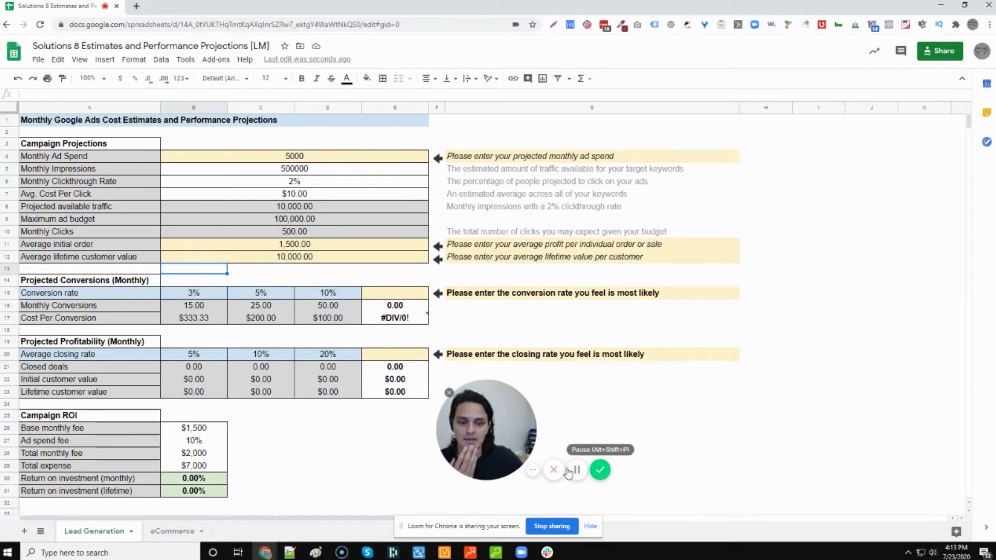
click(293, 249)
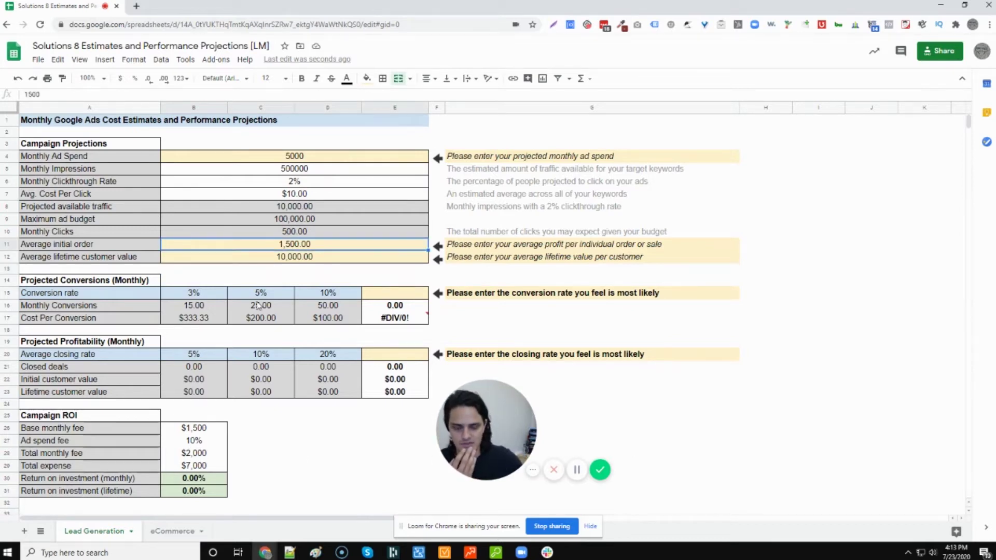
text(300)
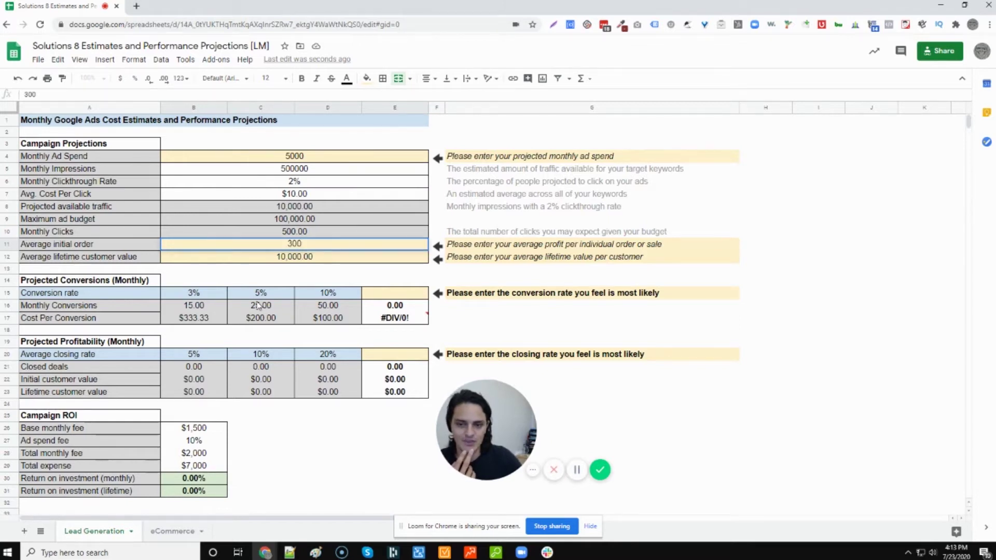
key(Return)
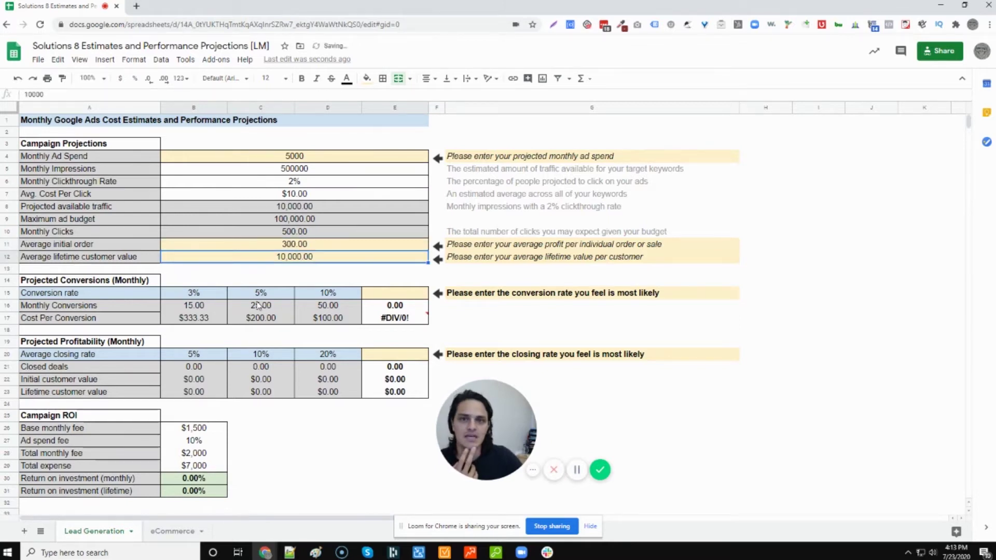
text(2000)
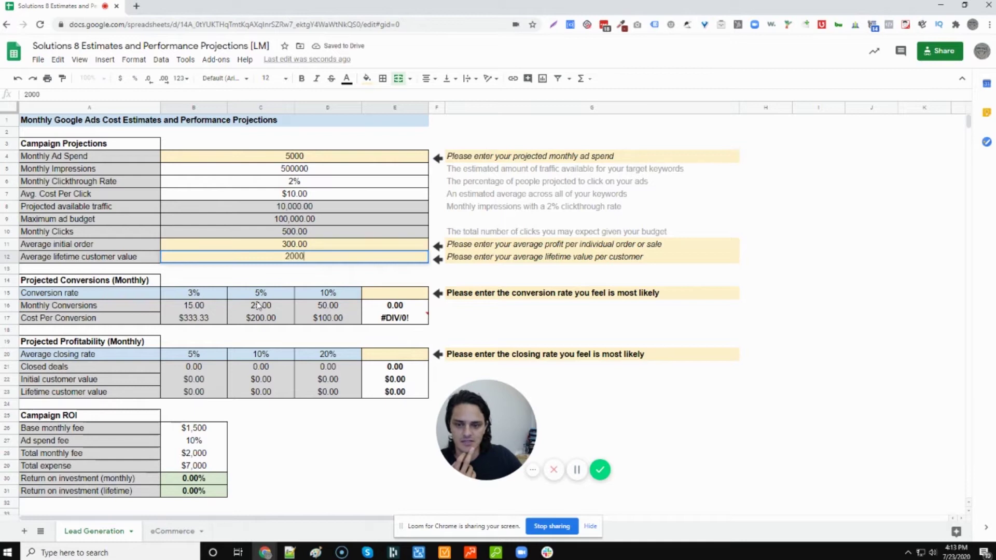
key(Return)
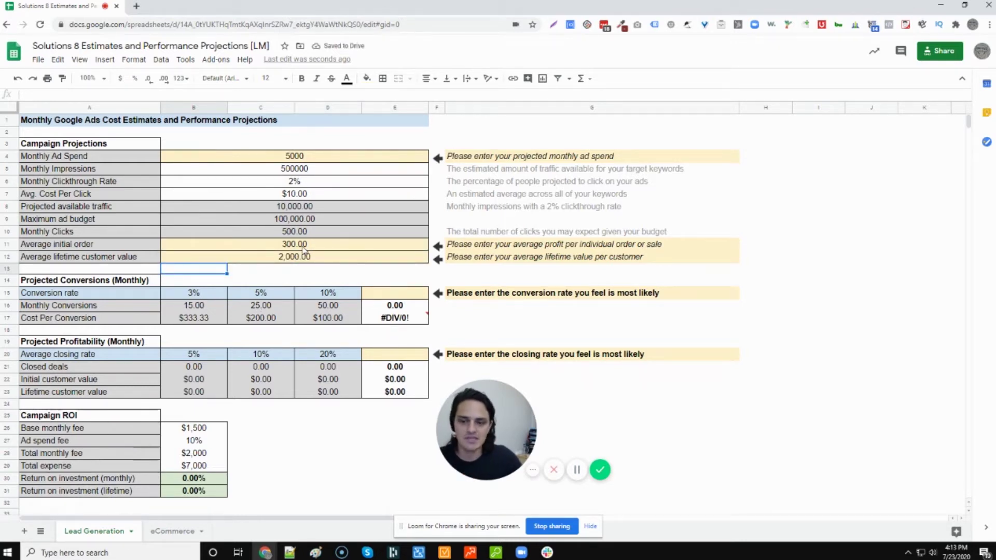
Step: Set the likely conversion rate in E15 to 20%, then change it to 10%
click(92, 285)
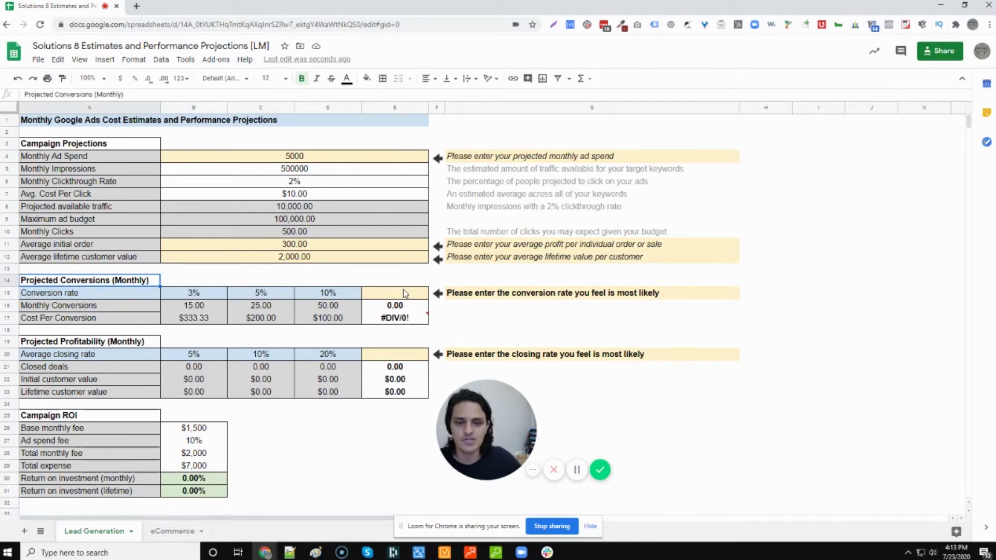
click(405, 294)
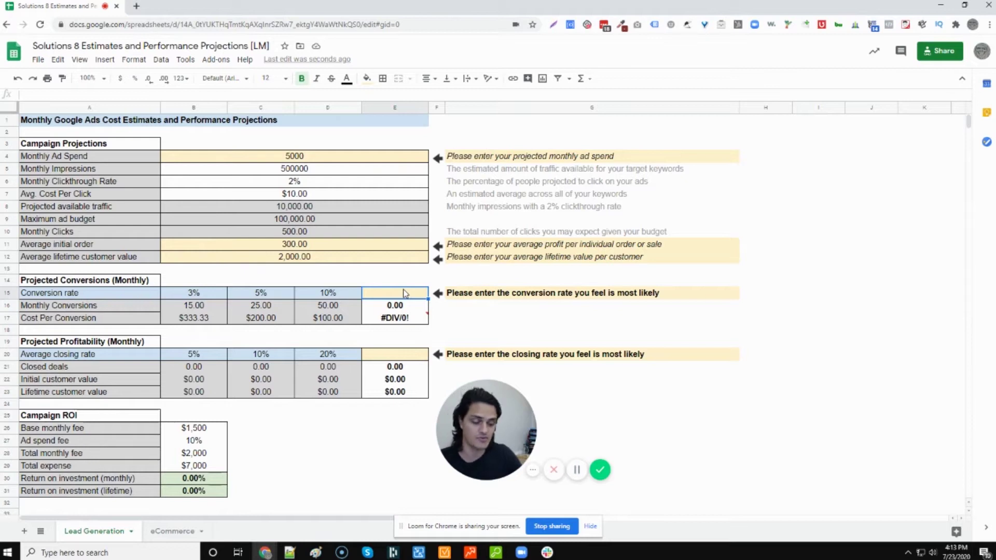
text(20%)
key(Return)
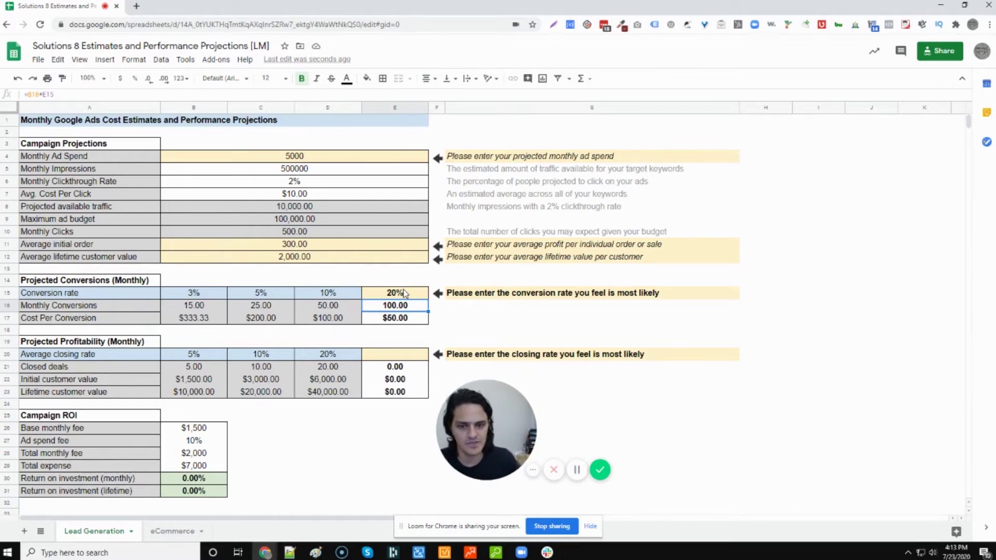
click(404, 294)
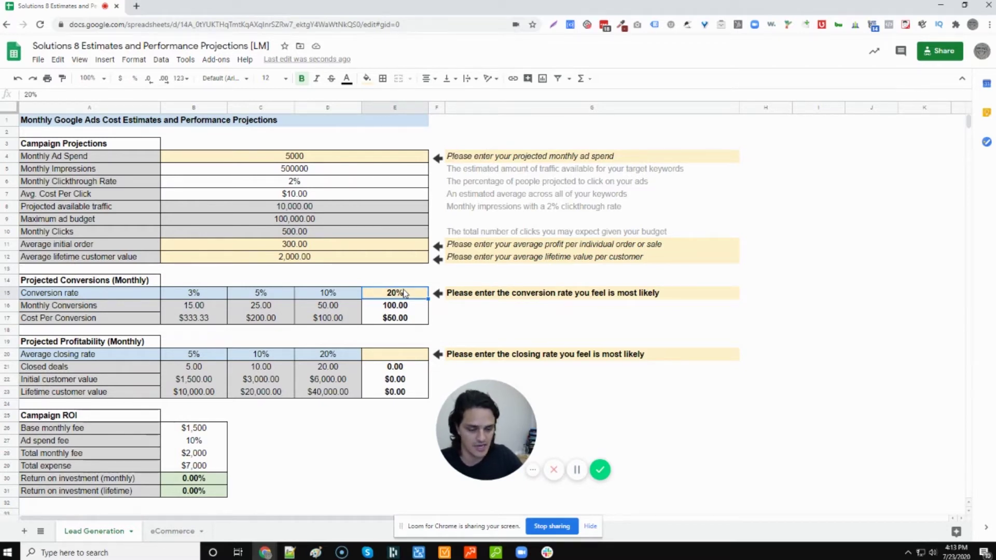
text(10)
key(Return)
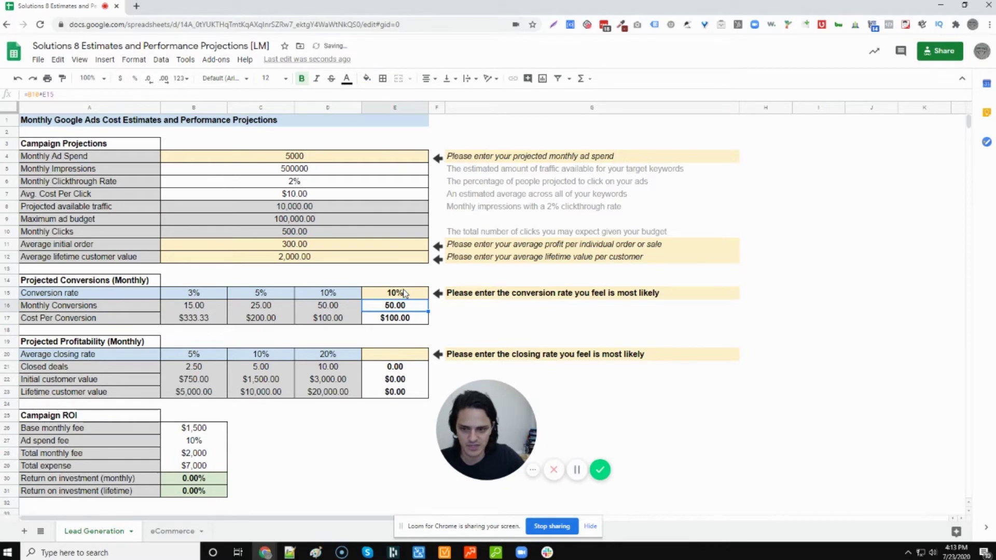
Step: Enter a 25% likely closing rate in E20 and review the fee rows below
key(Down)
key(Down)
key(Down)
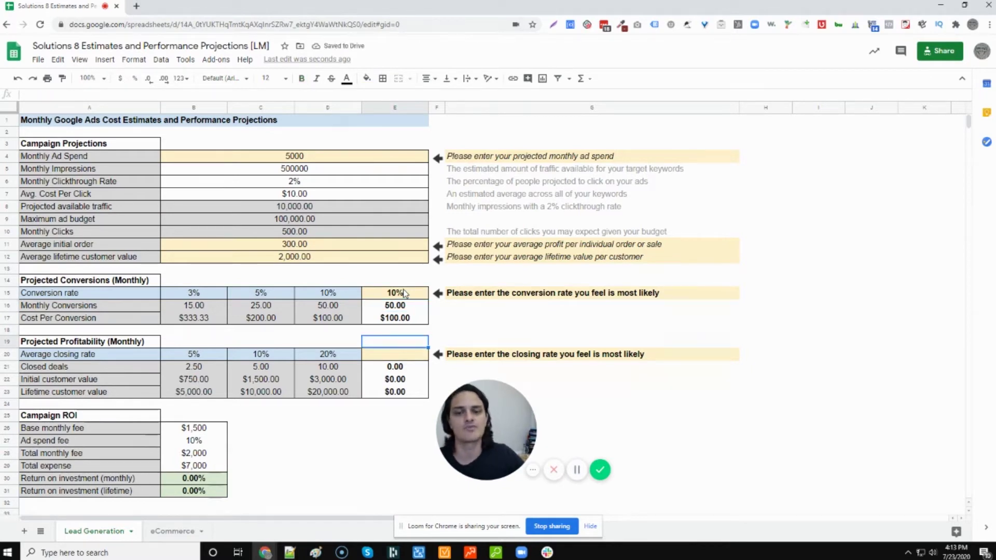
key(Down)
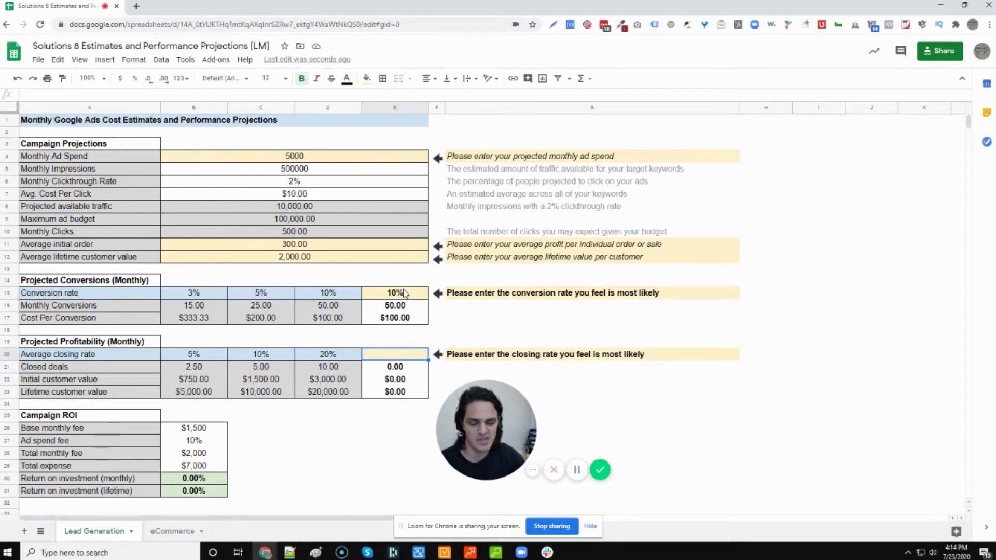
text(25%)
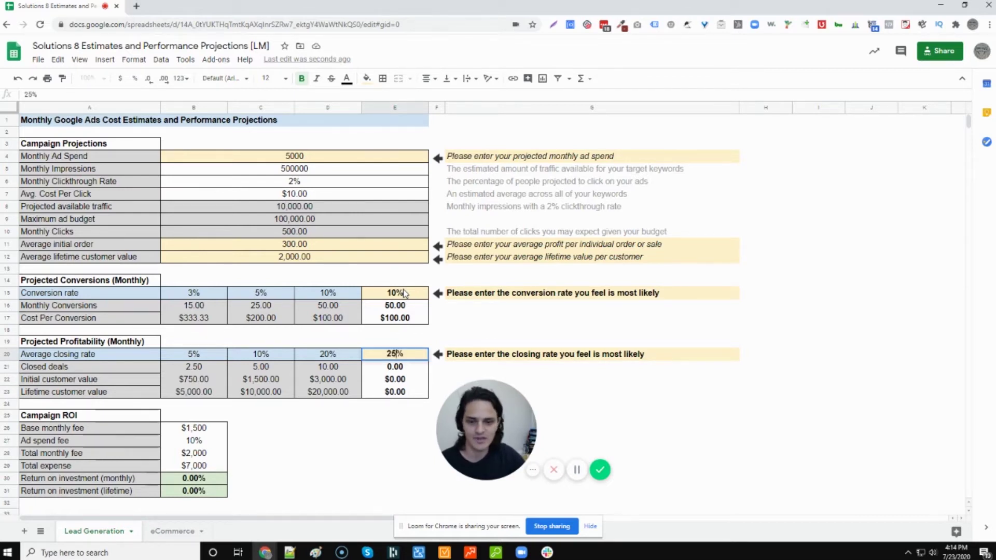
key(Return)
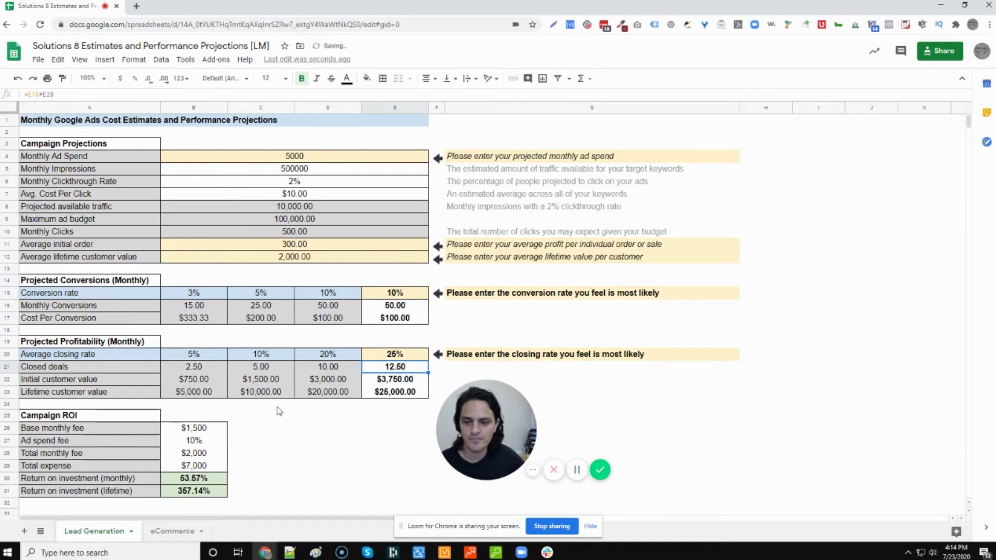
scroll(281, 411, down, 1)
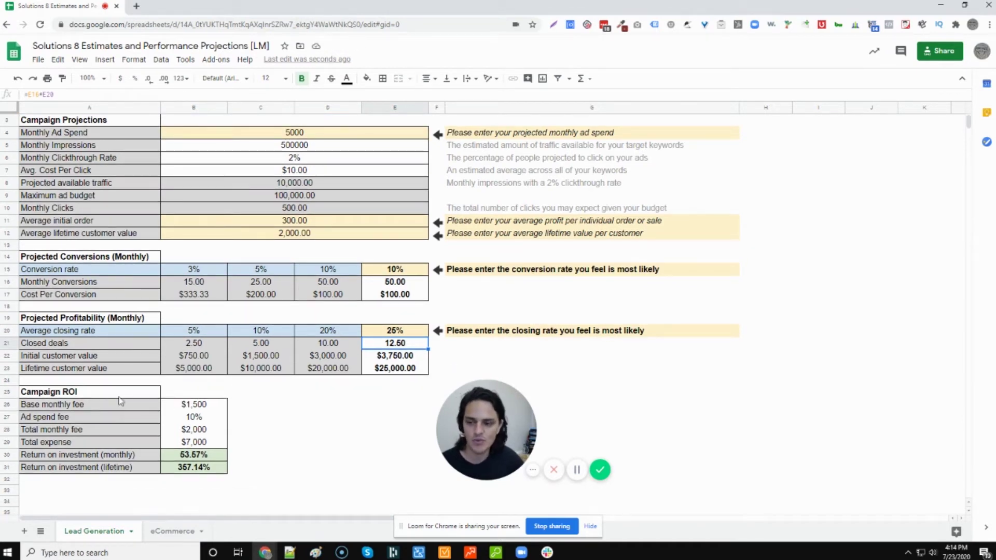
drag(122, 405, 200, 421)
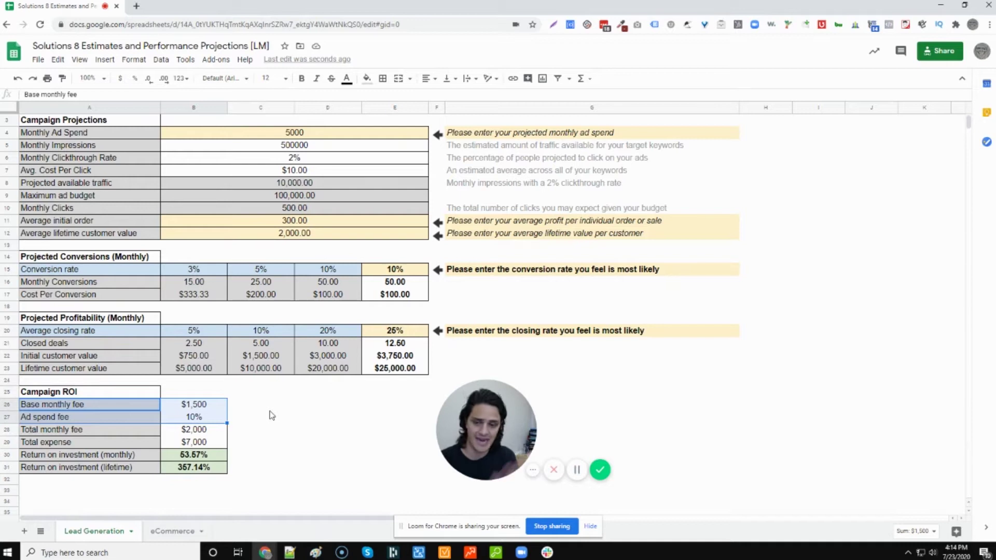
click(187, 408)
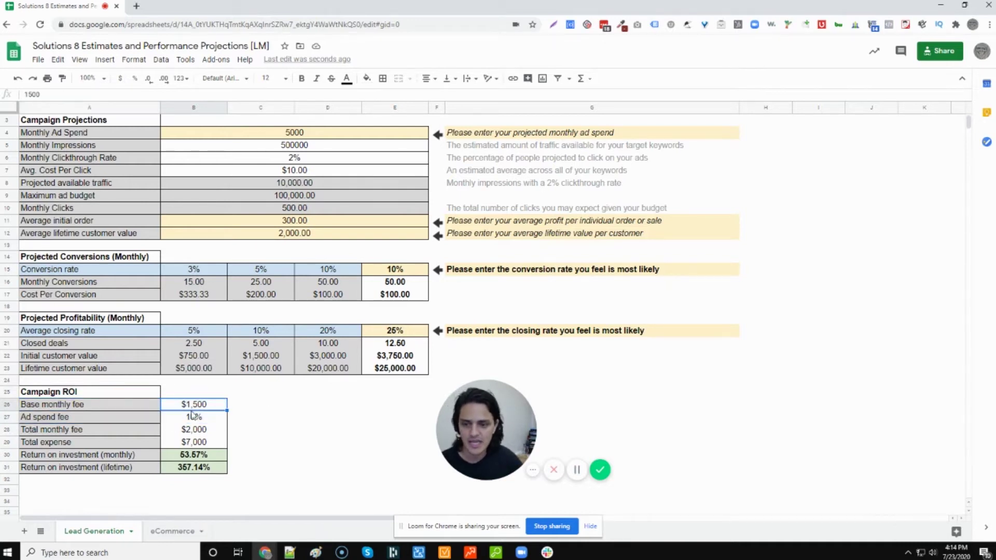
shift+click(196, 419)
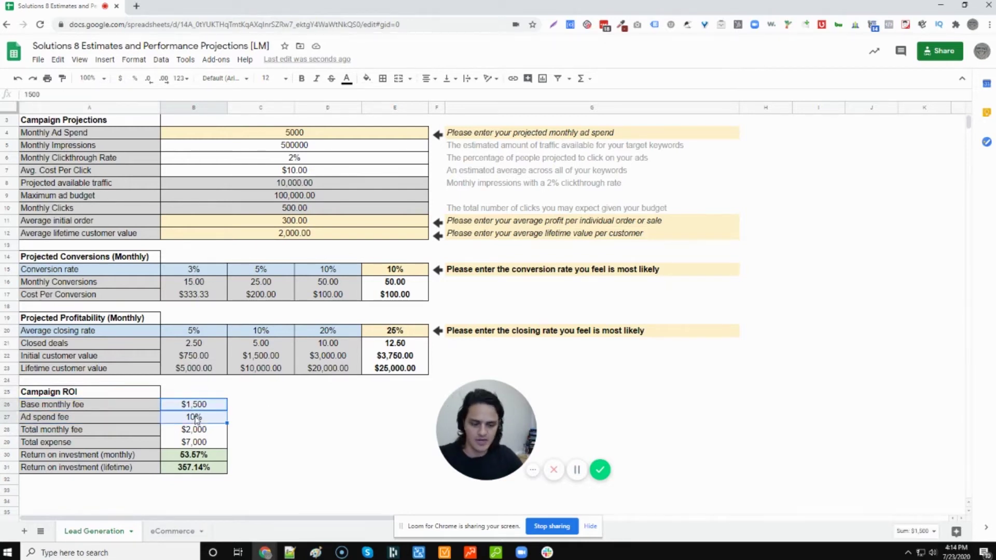
key(Delete)
key(Right)
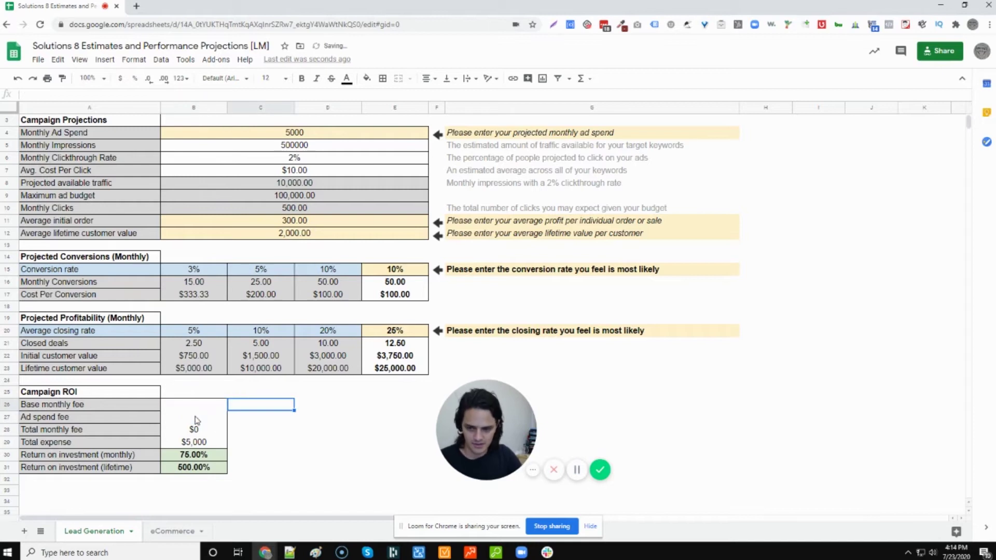
key(ctrl+z)
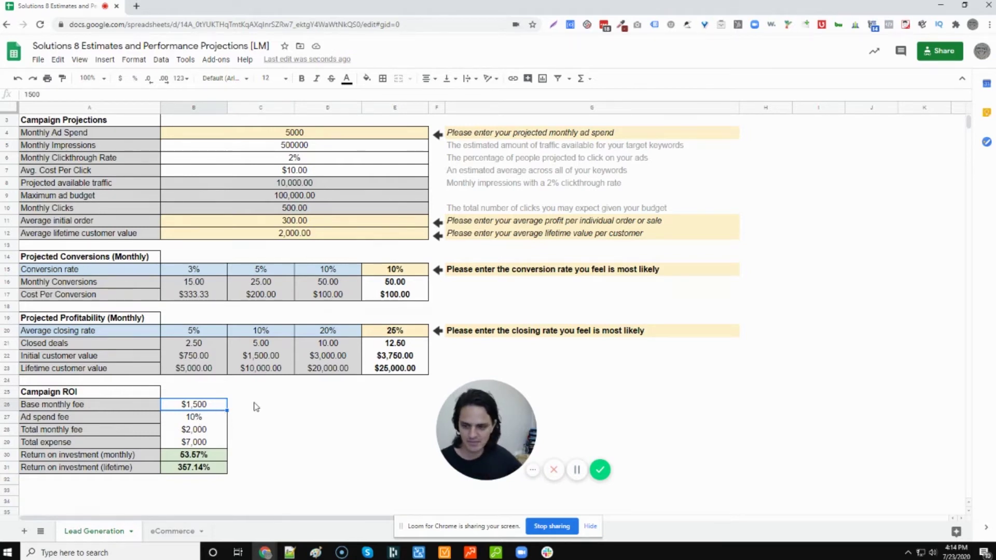
shift+click(204, 421)
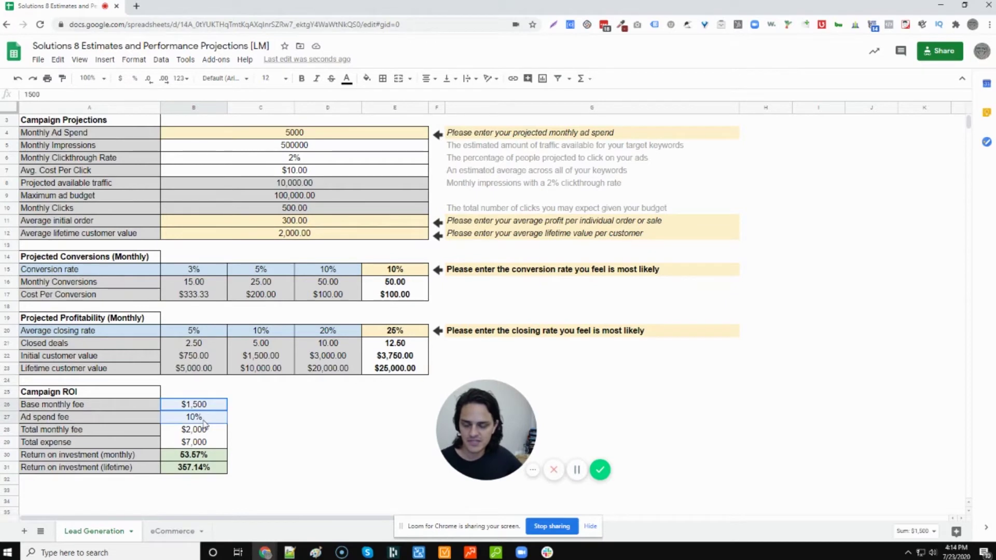
click(201, 435)
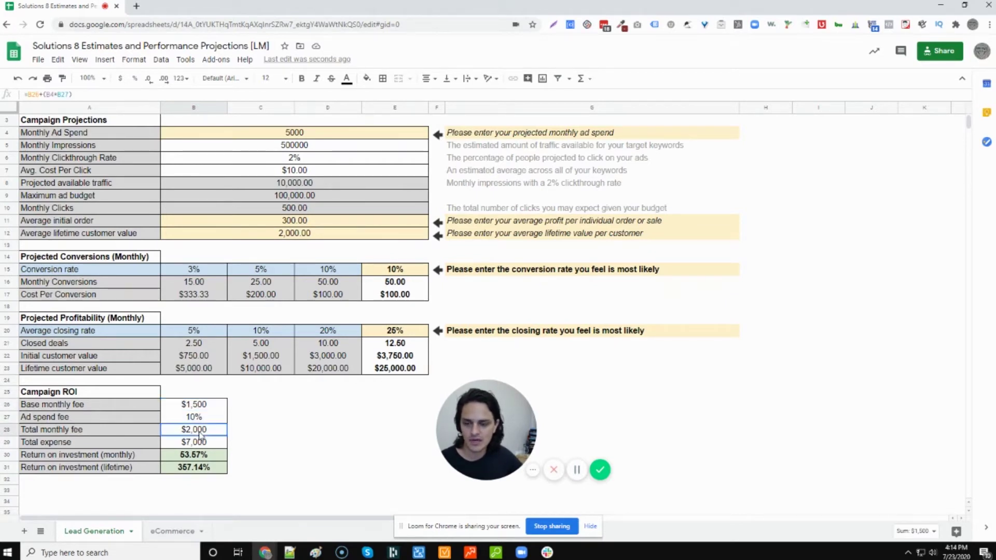
scroll(267, 423, up, 1)
scroll(267, 423, down, 1)
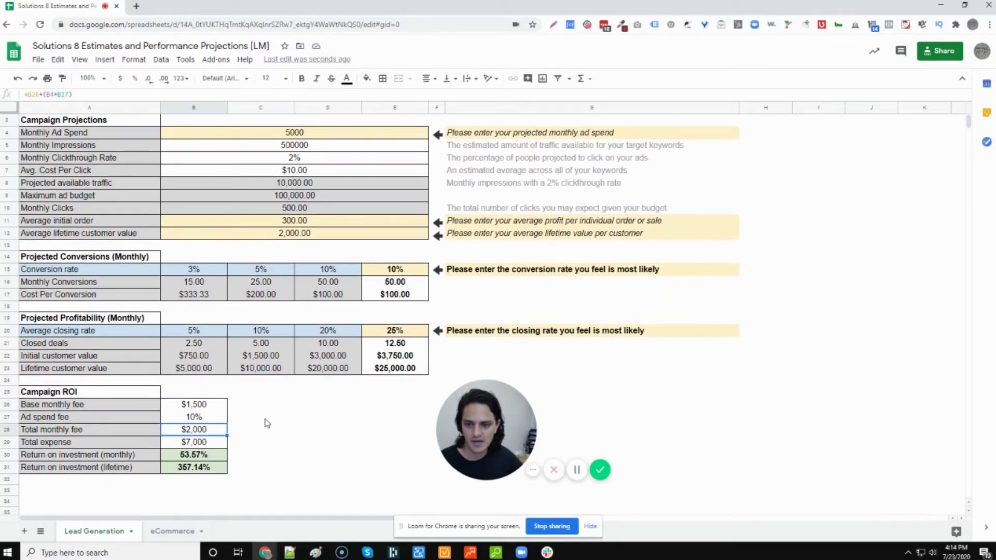
click(211, 443)
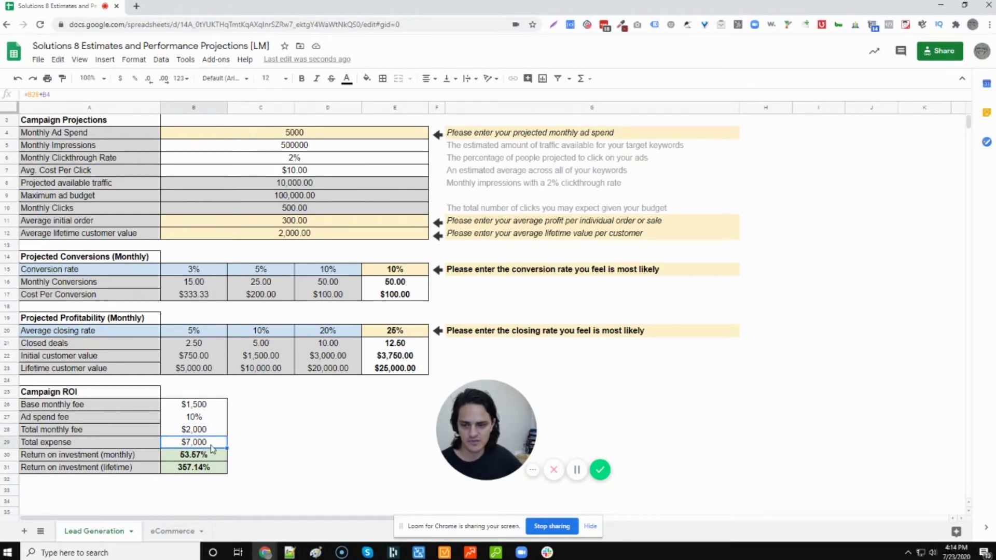
scroll(312, 407, up, 1)
scroll(290, 415, down, 1)
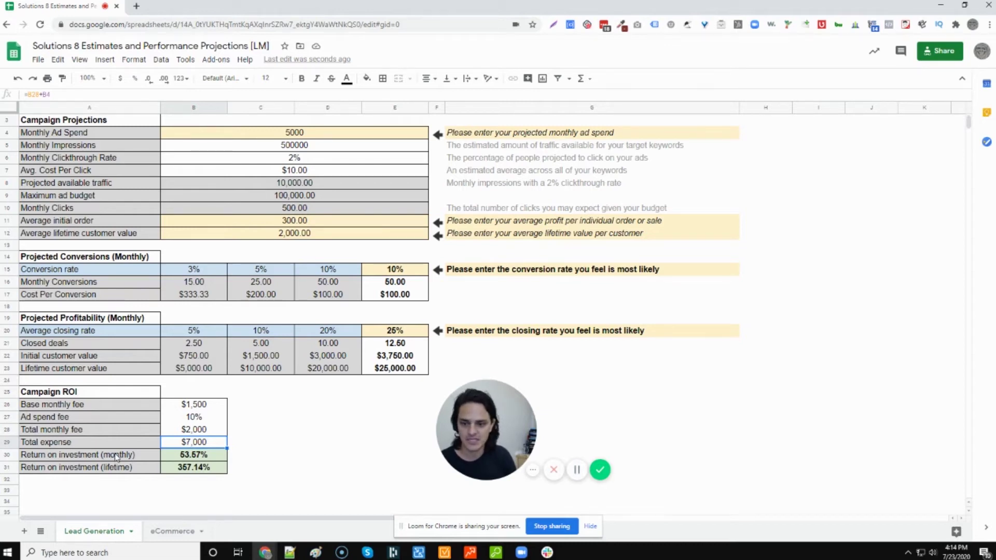
drag(211, 459, 247, 459)
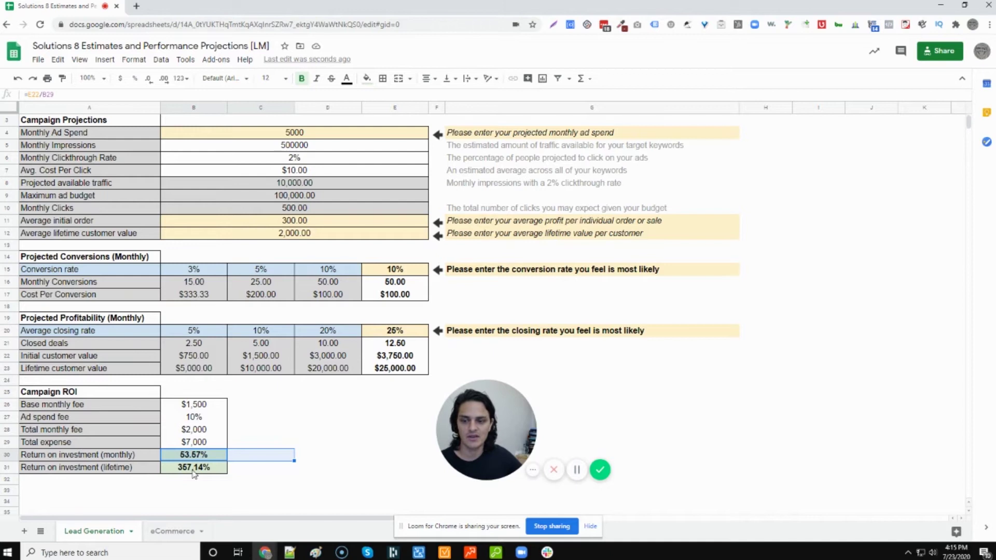
click(245, 473)
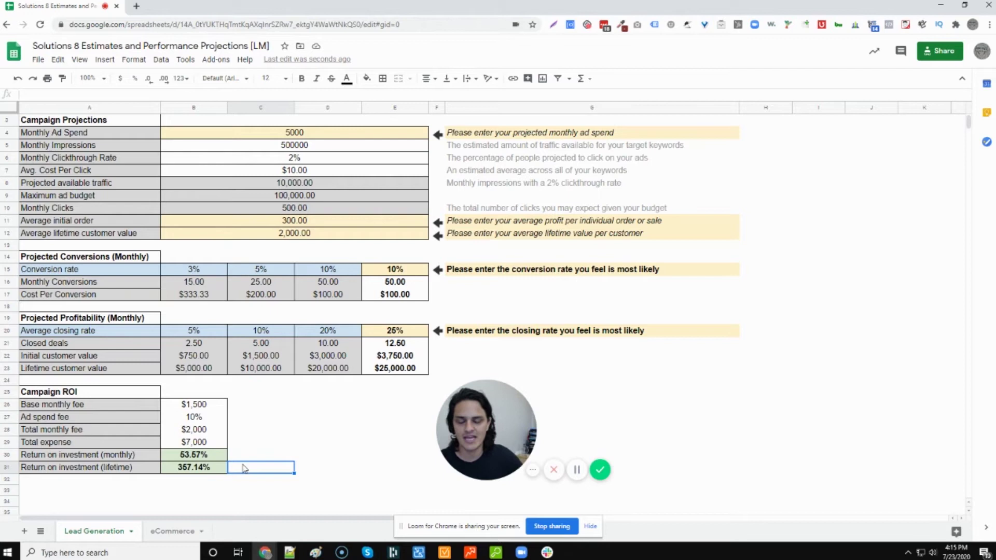
click(322, 229)
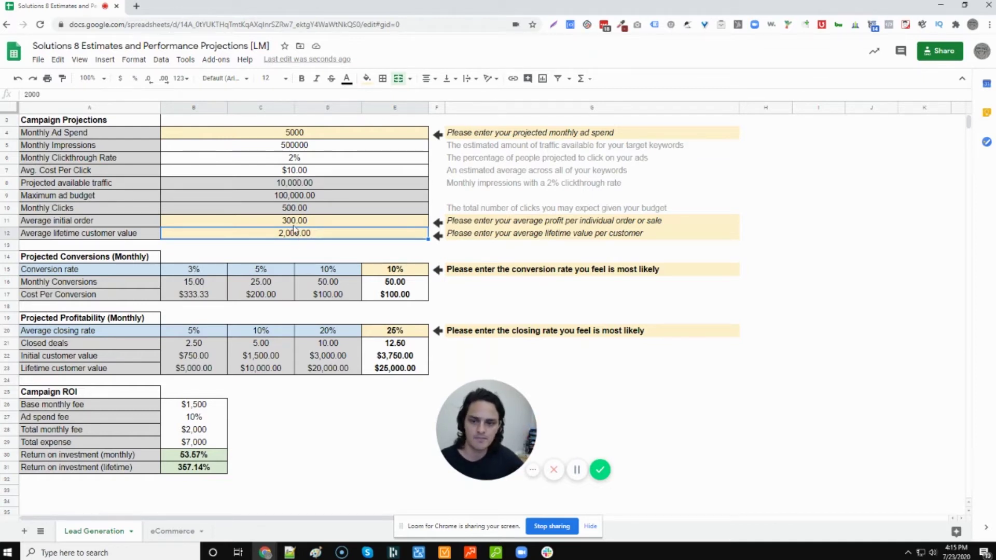
click(252, 467)
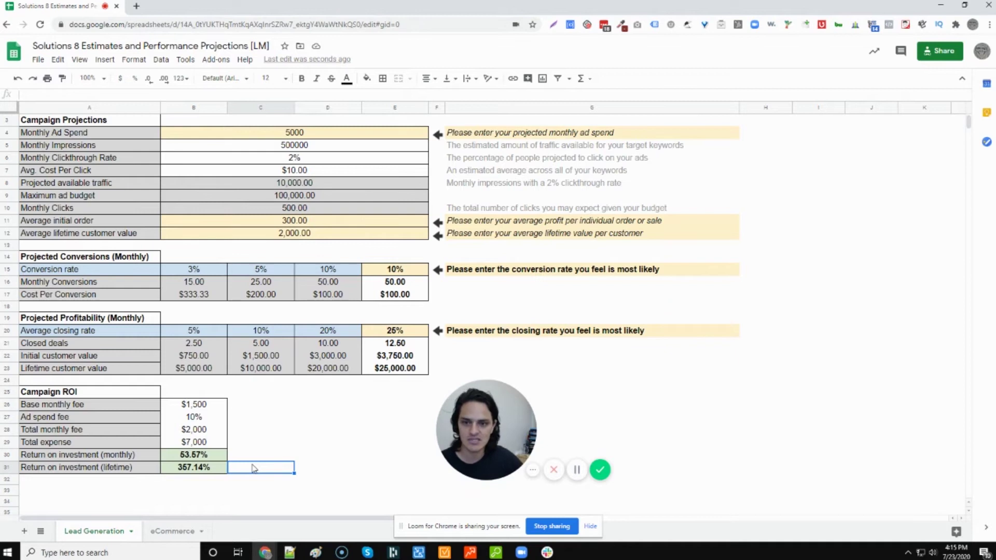
scroll(253, 468, up, 1)
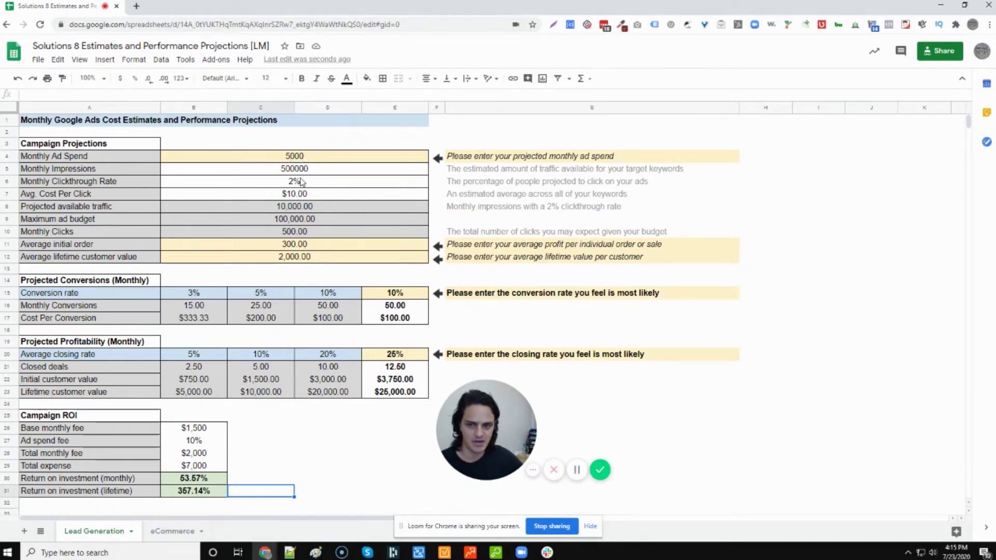
Step: Change cost per click to $2.00, lifetime customer value to 750 and initial order to 150
click(296, 196)
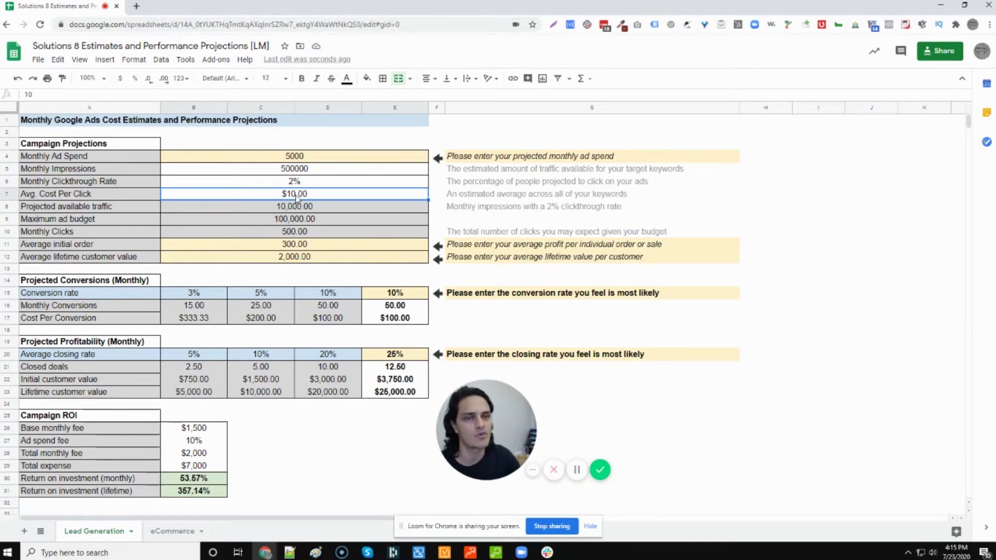
text(2)
key(Return)
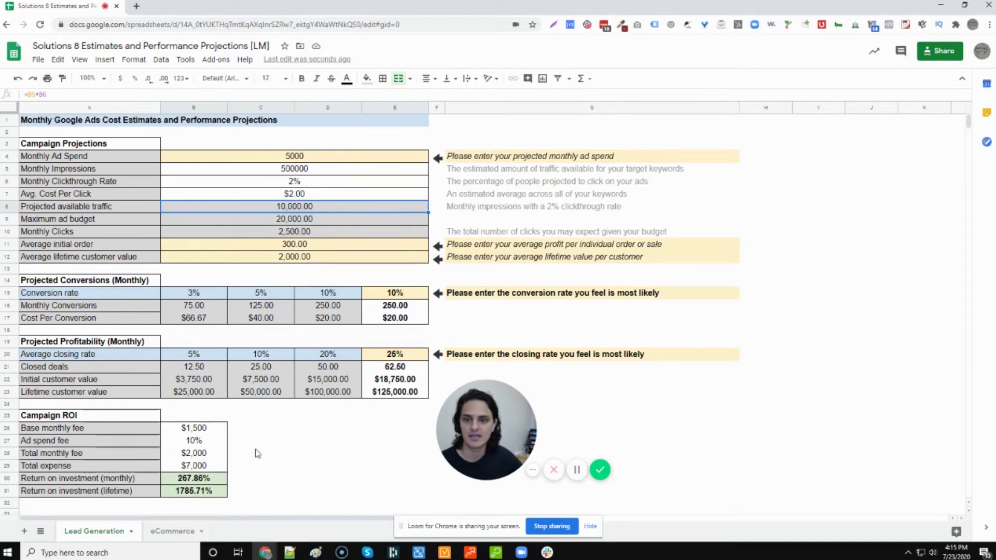
click(289, 260)
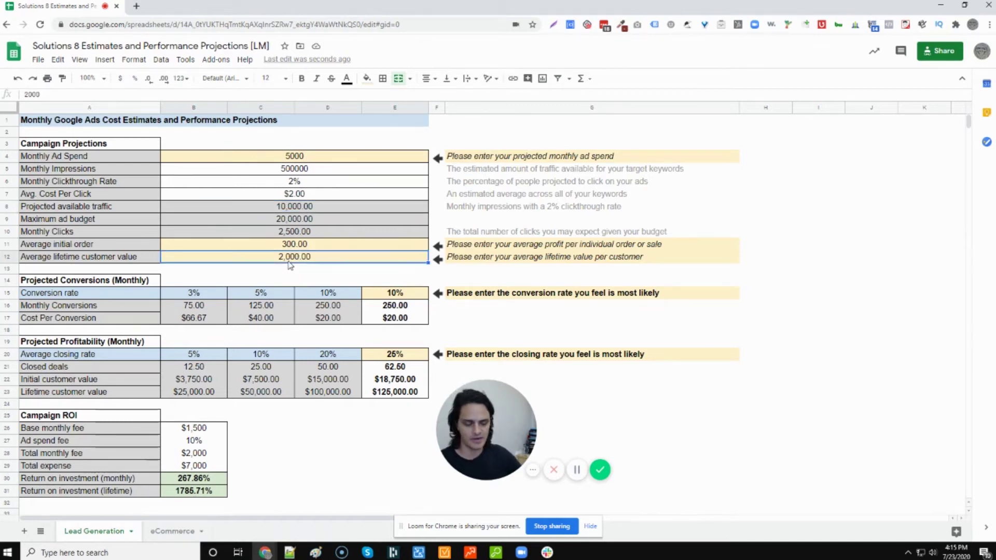
text(75)
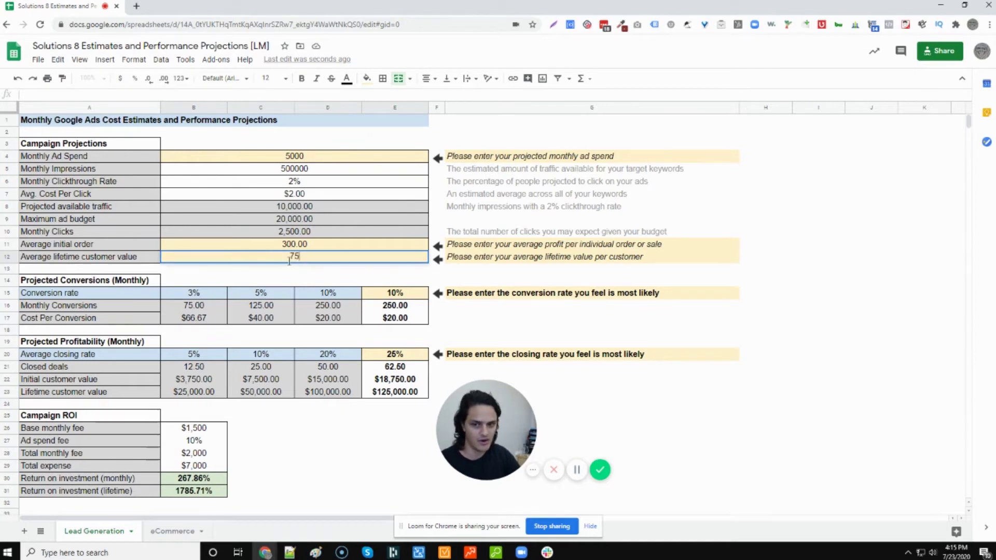
text(0)
key(Return)
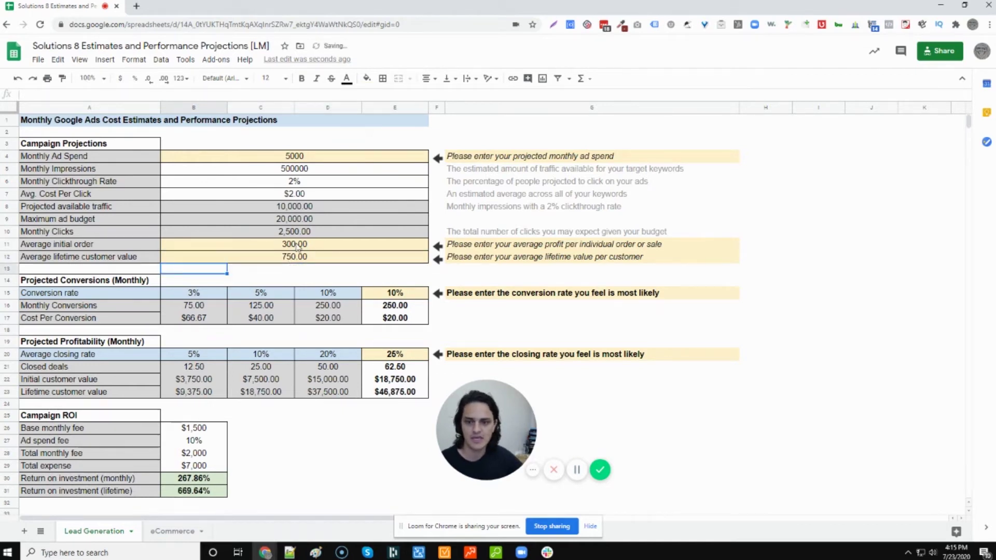
click(297, 247)
text(150)
key(Return)
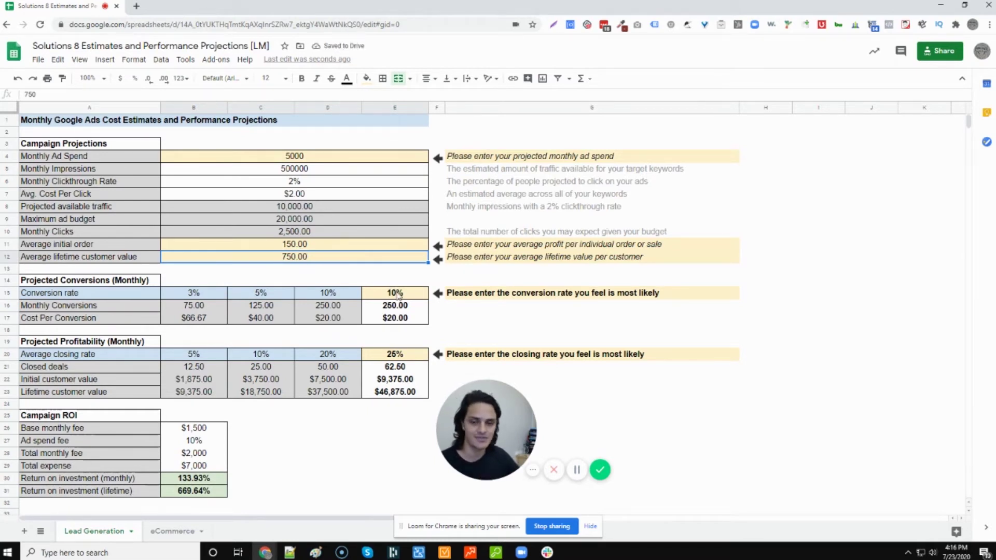
click(397, 294)
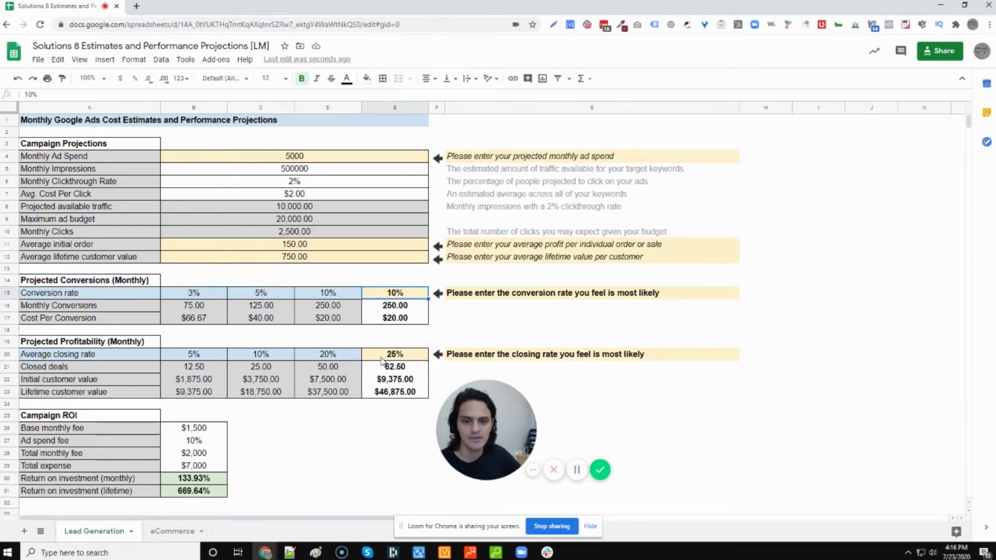
Step: Review the 25% closing rate, then switch to the eCommerce sheet
click(382, 358)
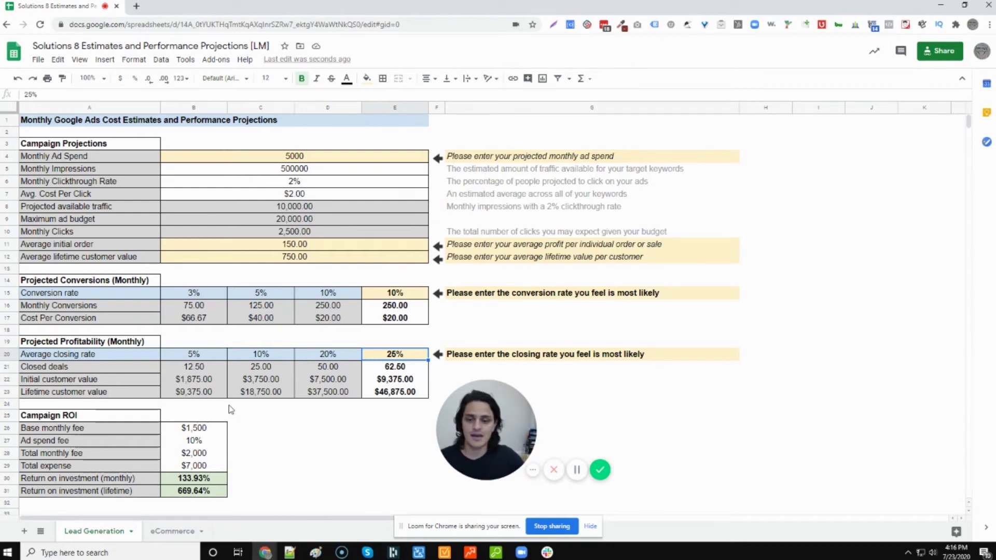
click(173, 537)
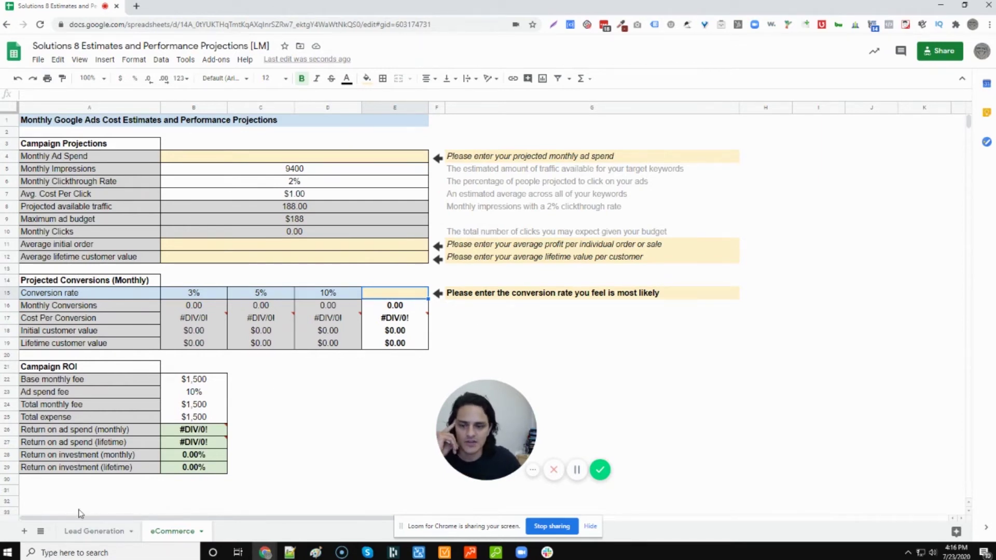
click(89, 537)
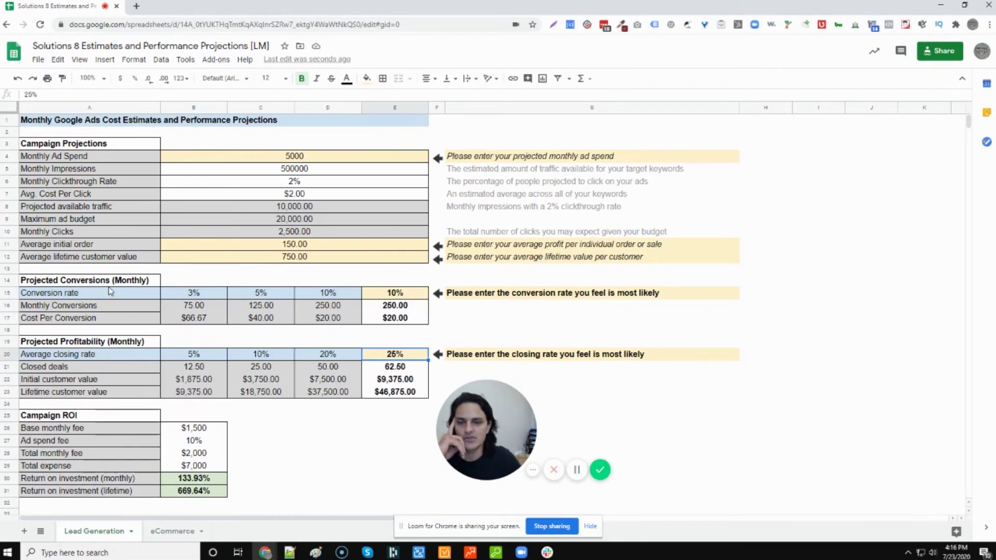
drag(114, 284, 395, 318)
drag(88, 341, 394, 392)
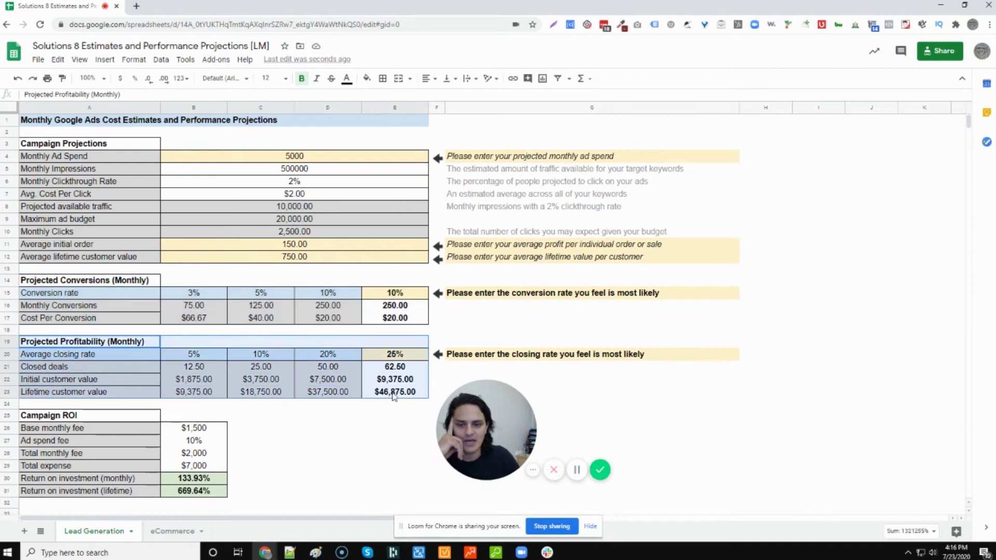
click(162, 529)
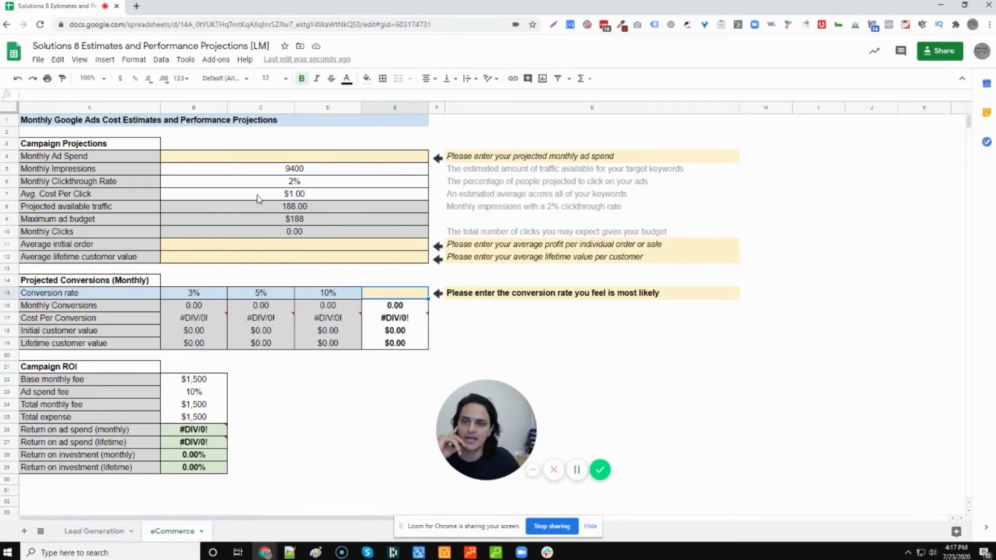
click(261, 172)
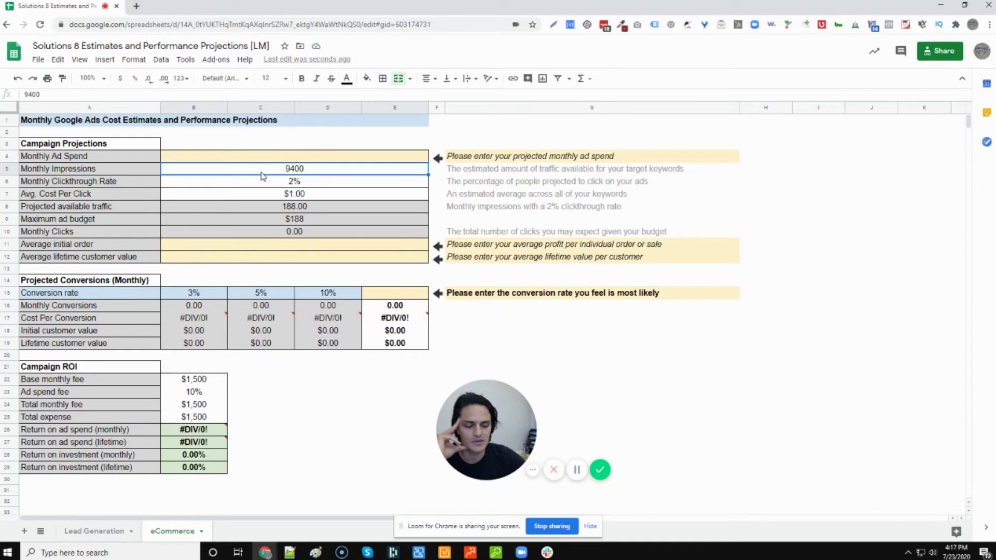
Step: Enter 1000000 impressions, $3.50 cost per click and 10000 monthly ad spend
text(1000000)
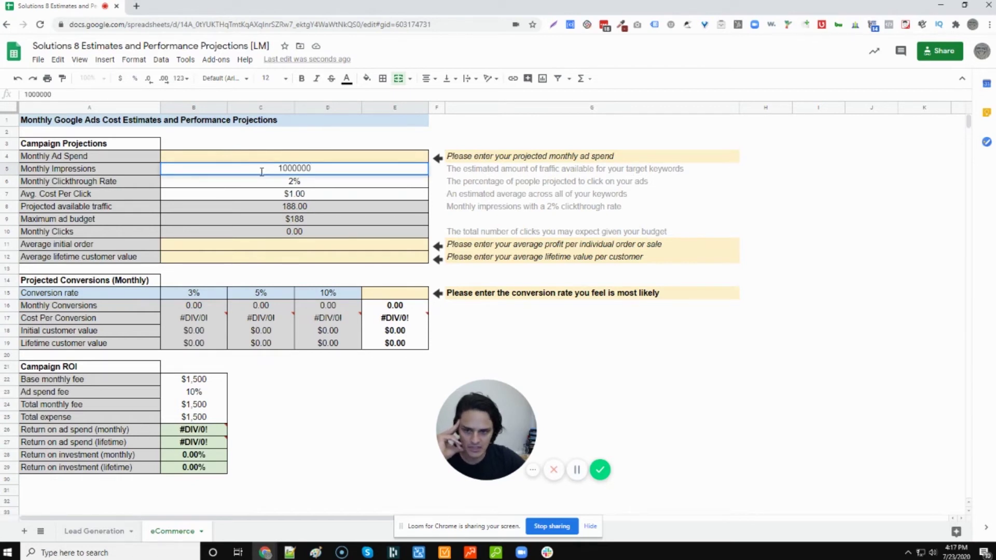
key(Return)
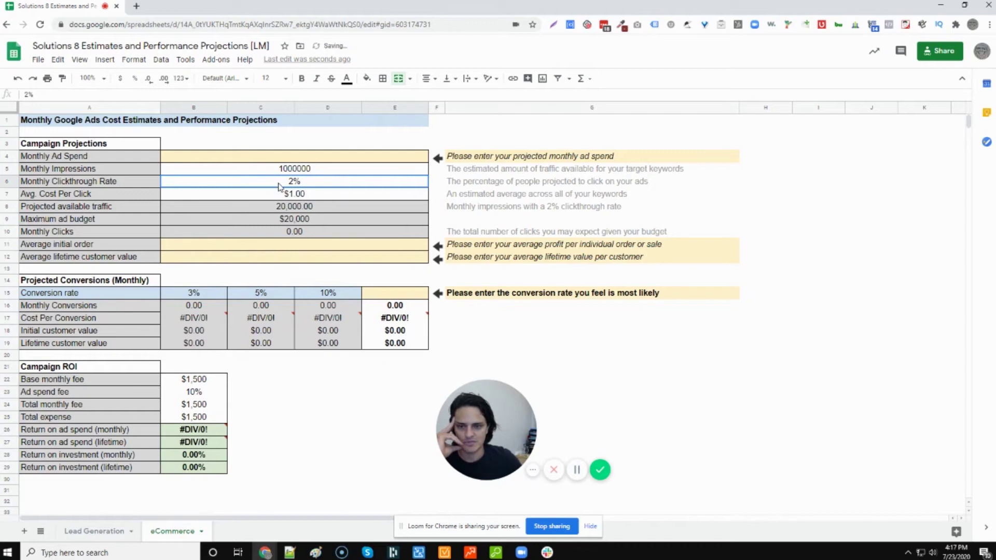
click(288, 197)
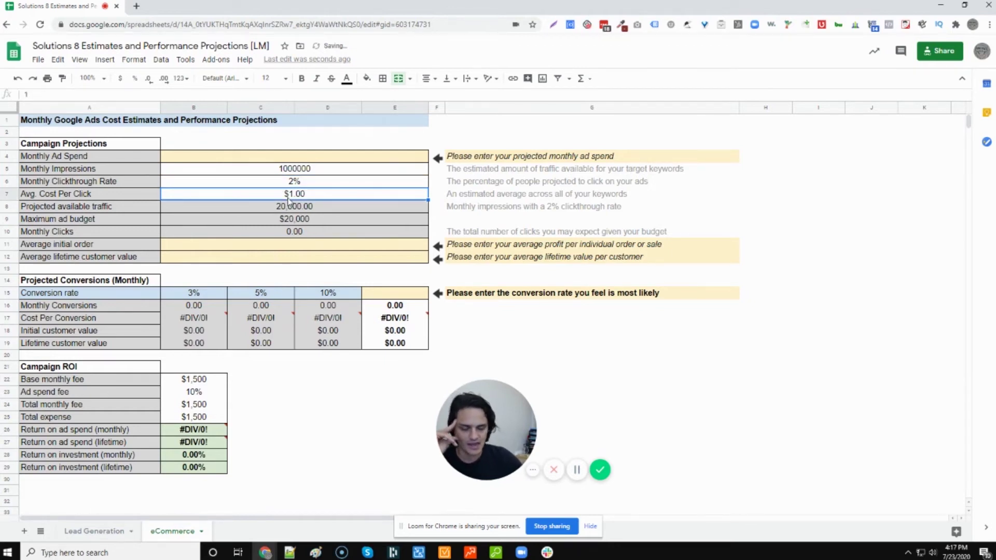
text(3.5)
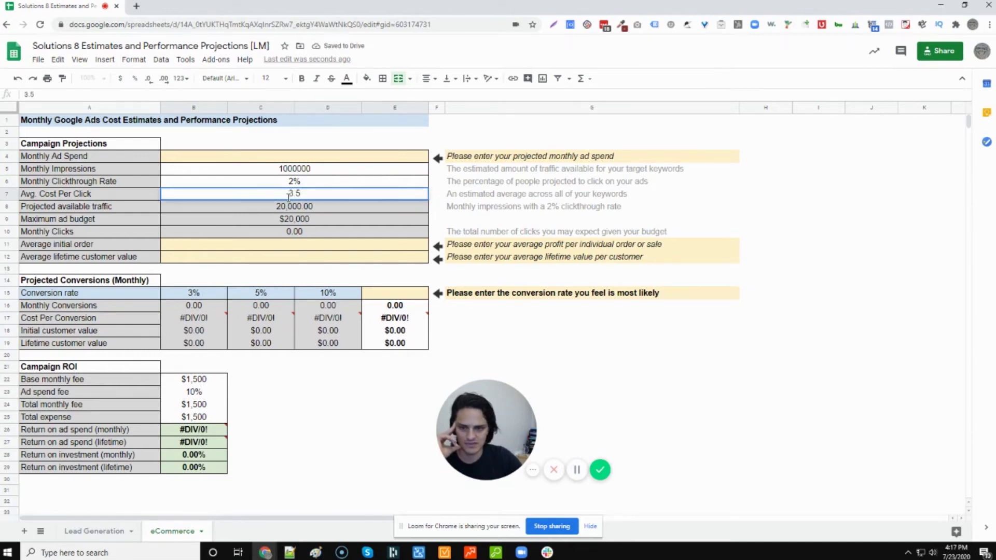
key(Return)
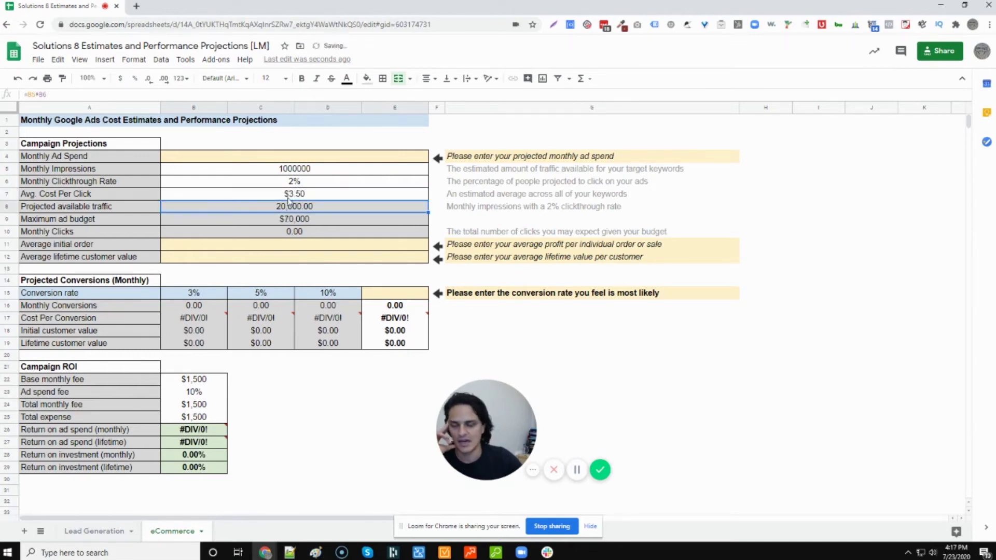
click(316, 158)
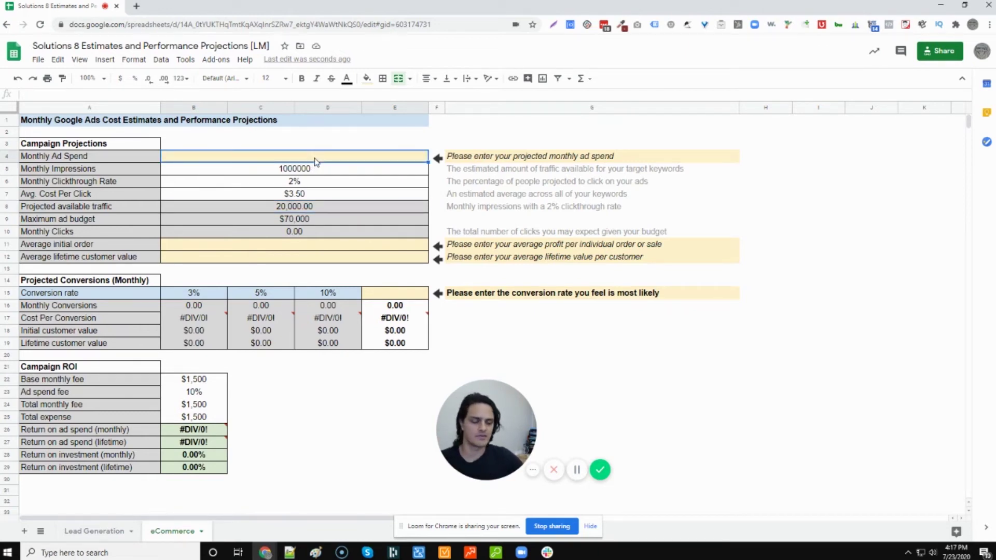
text(10000)
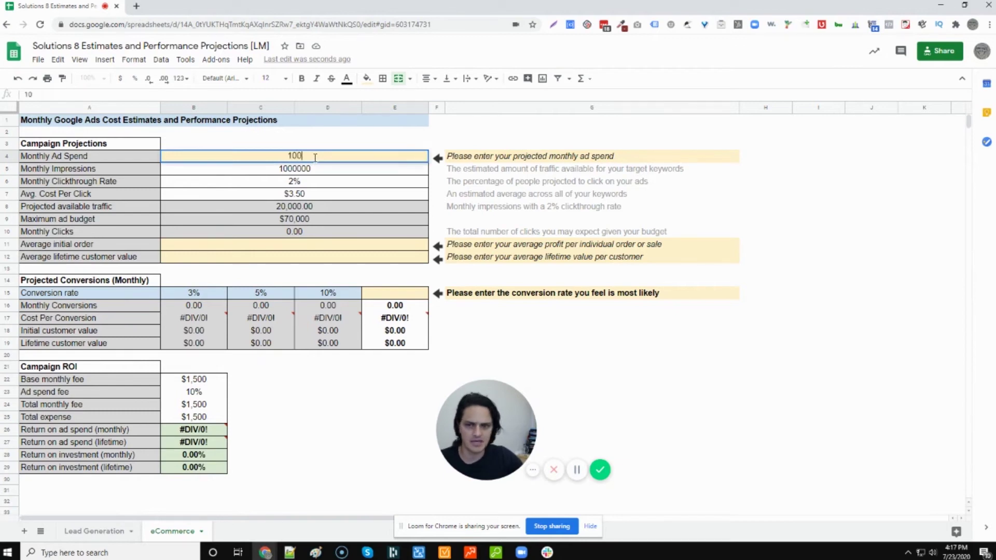
key(Return)
Step: Enter 15 initial order, 45 lifetime value and a 15% most likely conversion rate
key(Down)
key(Down)
key(Down)
key(Down)
key(Down)
key(Down)
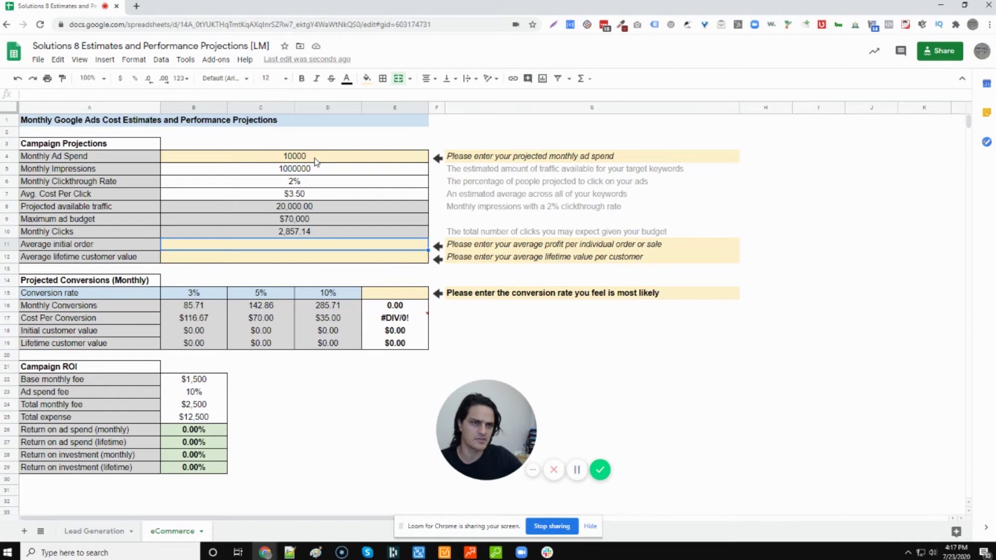
text(15)
key(Return)
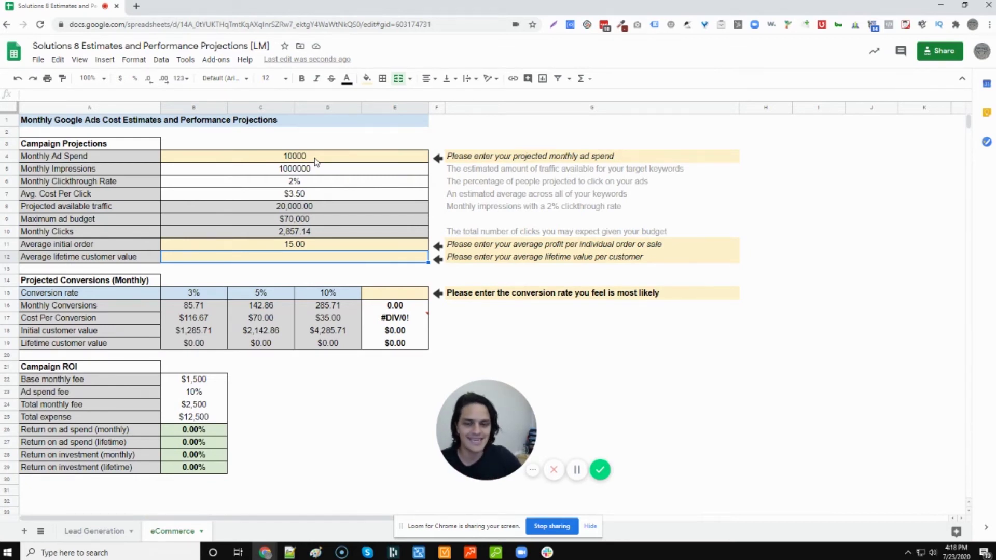
text(45)
key(Return)
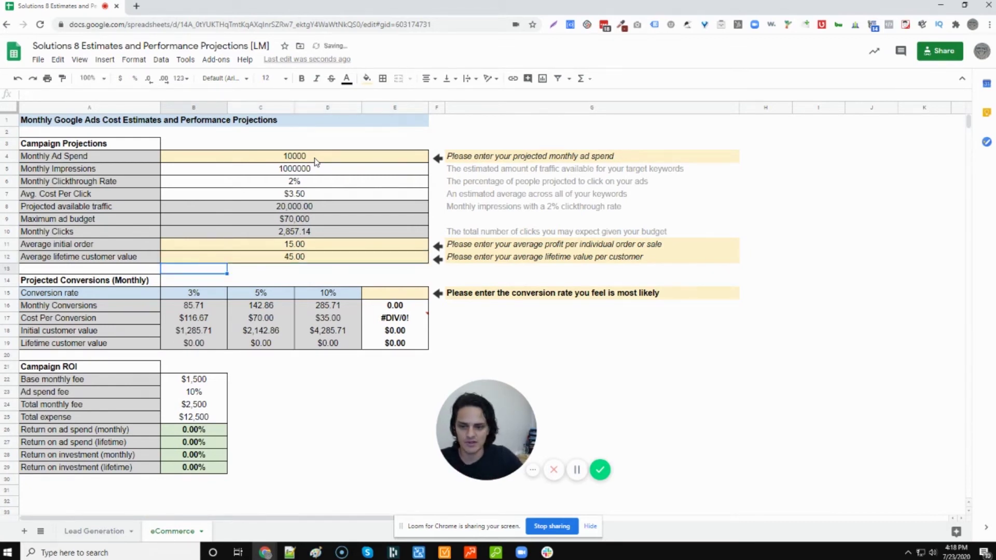
key(Down)
key(Down)
key(Right)
key(Right)
key(Right)
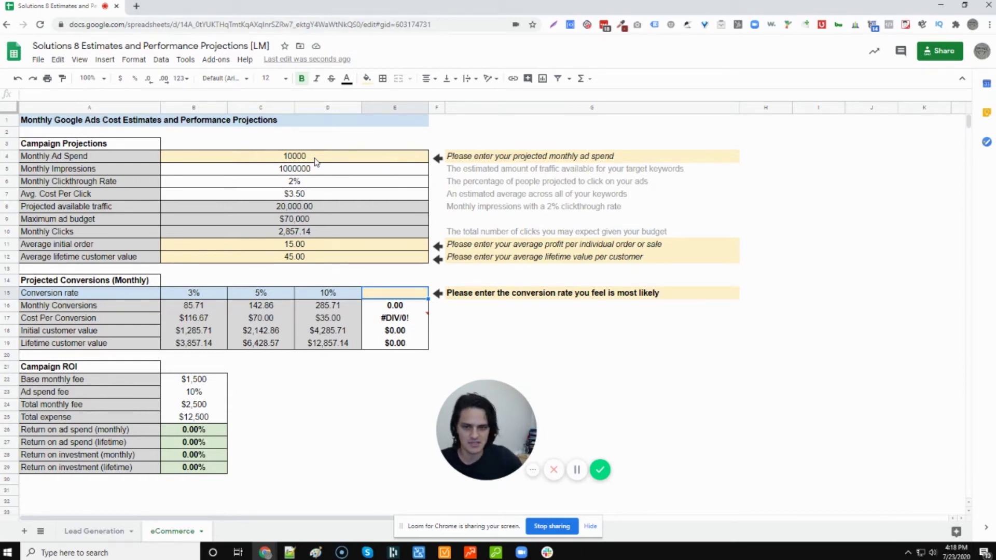
text(15)
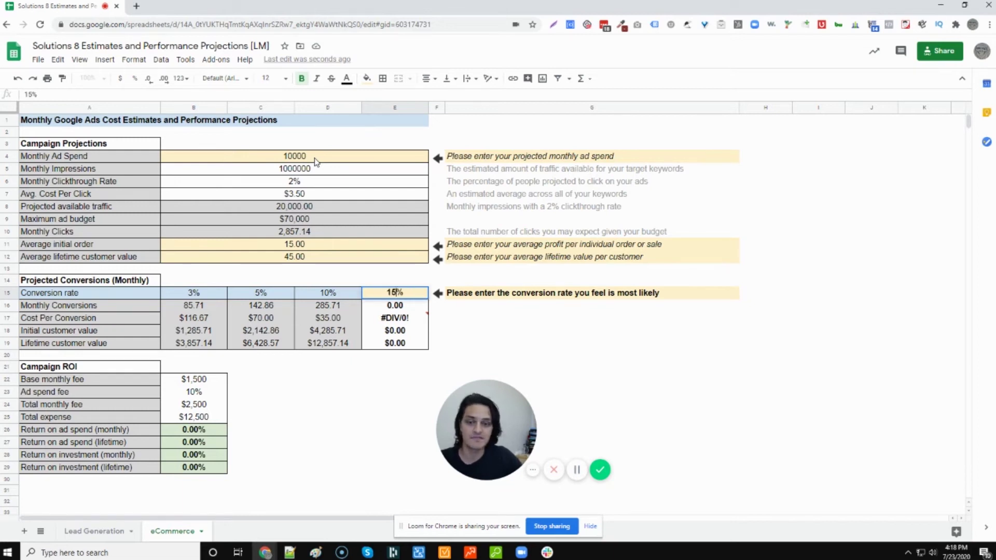
key(Return)
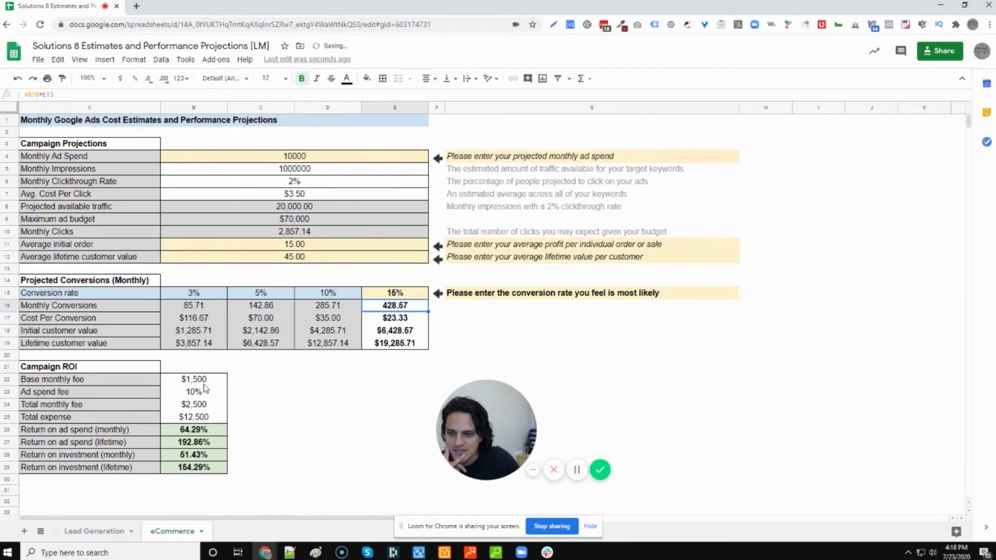
drag(205, 382, 204, 401)
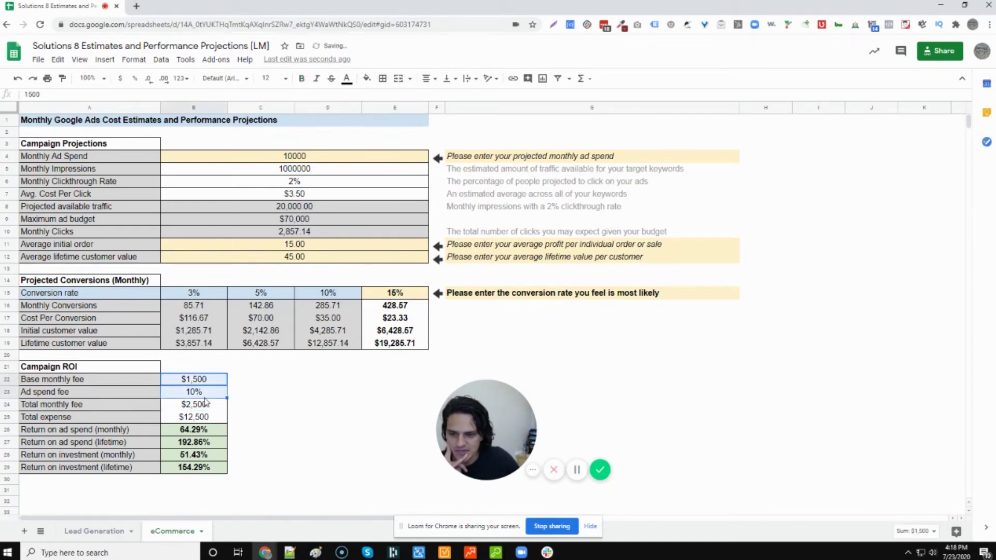
click(210, 408)
click(202, 422)
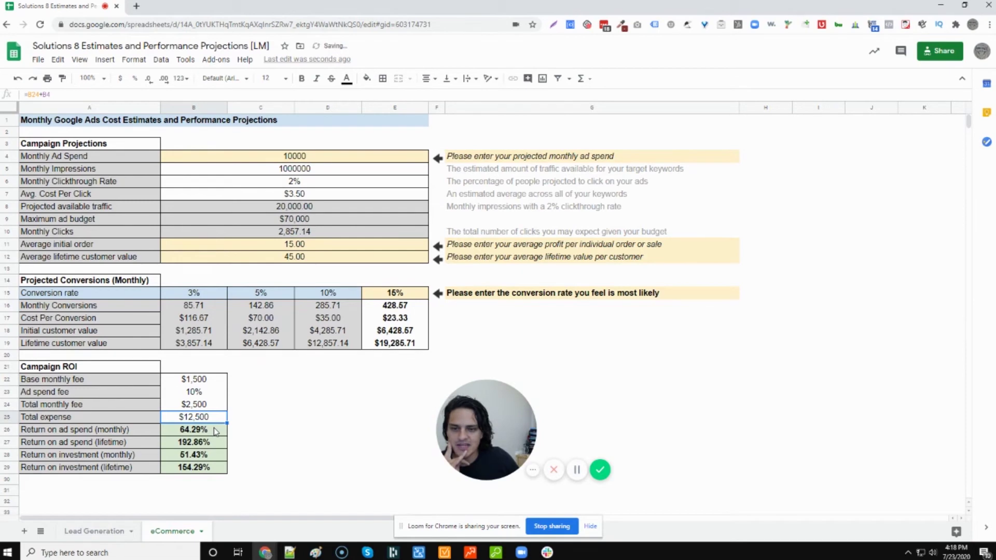
drag(307, 249, 306, 260)
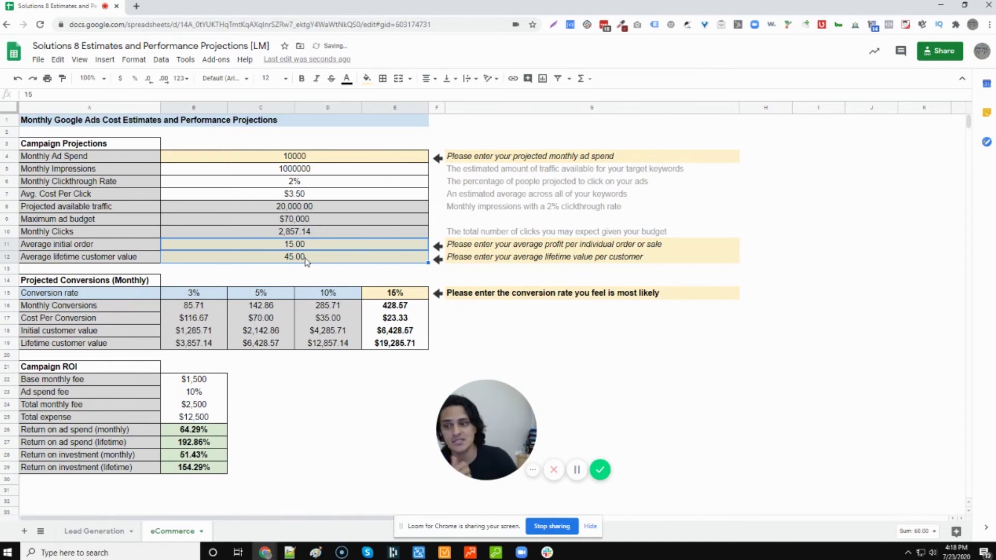
click(302, 248)
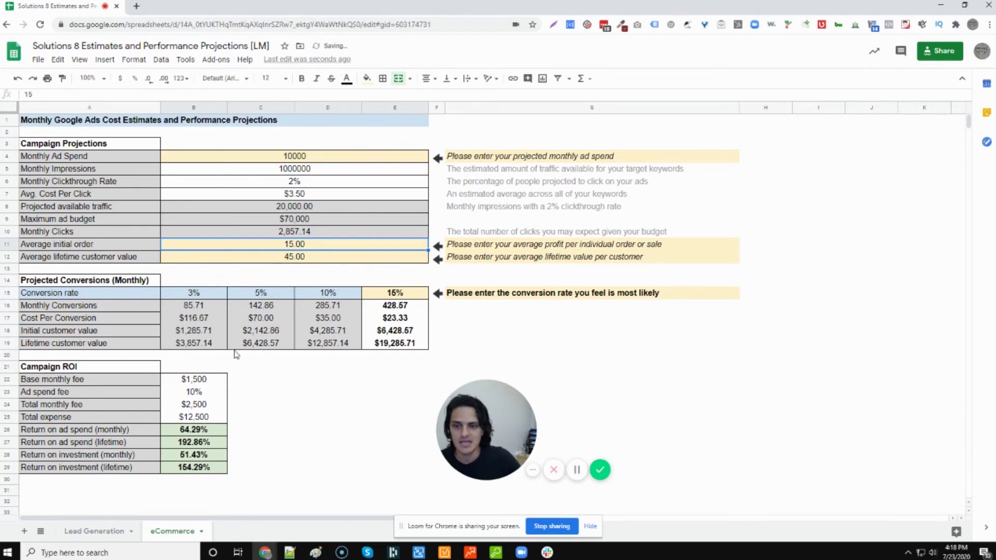
click(212, 445)
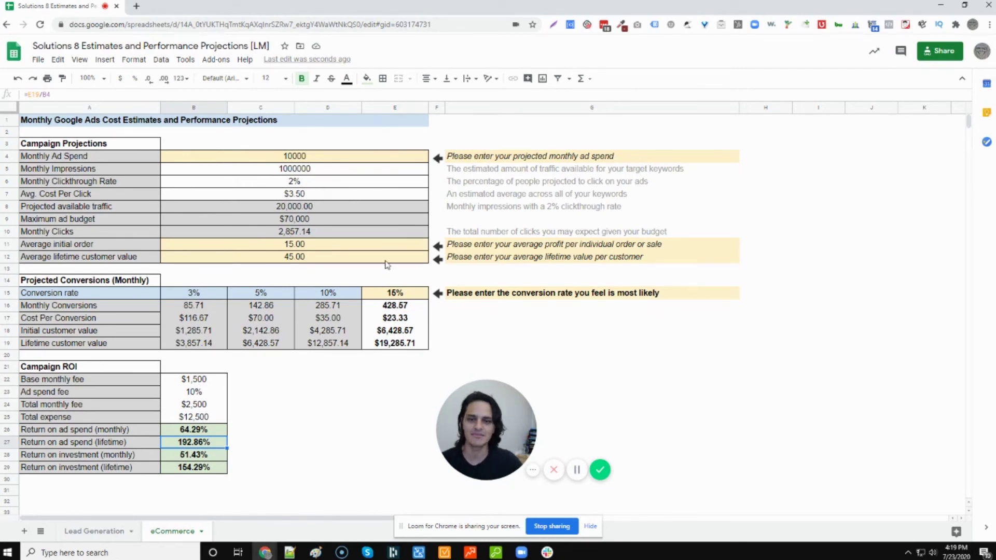
Step: Set the cost per click to $5.00 and the average initial order to 85
click(327, 248)
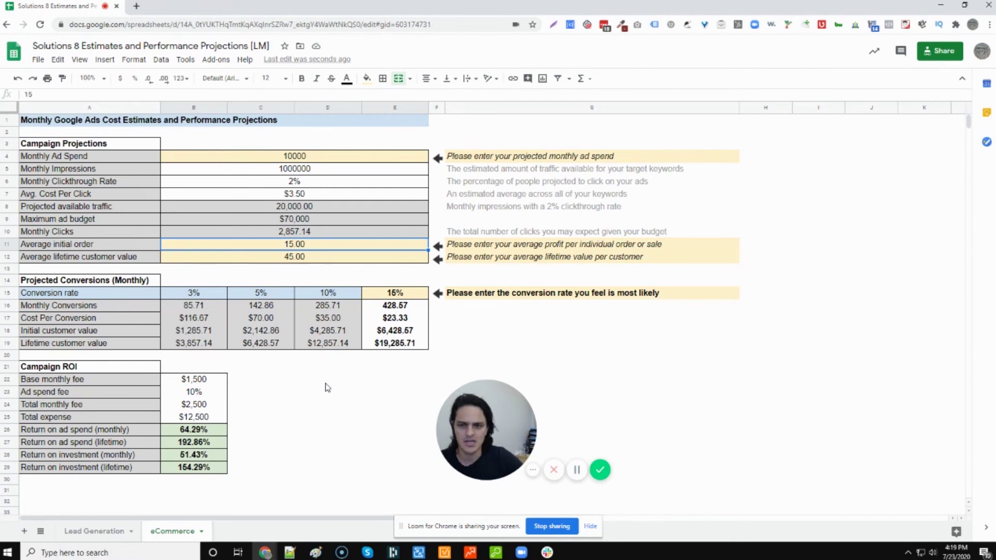
key(Up)
key(Up)
key(Up)
key(Up)
key(Up)
key(Down)
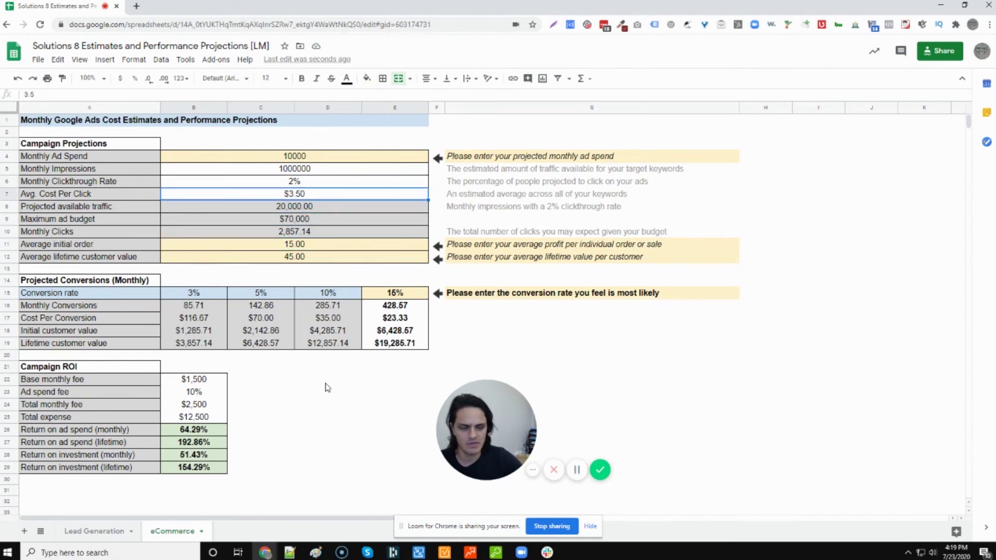
text(5)
key(Return)
key(Down)
key(Down)
key(Down)
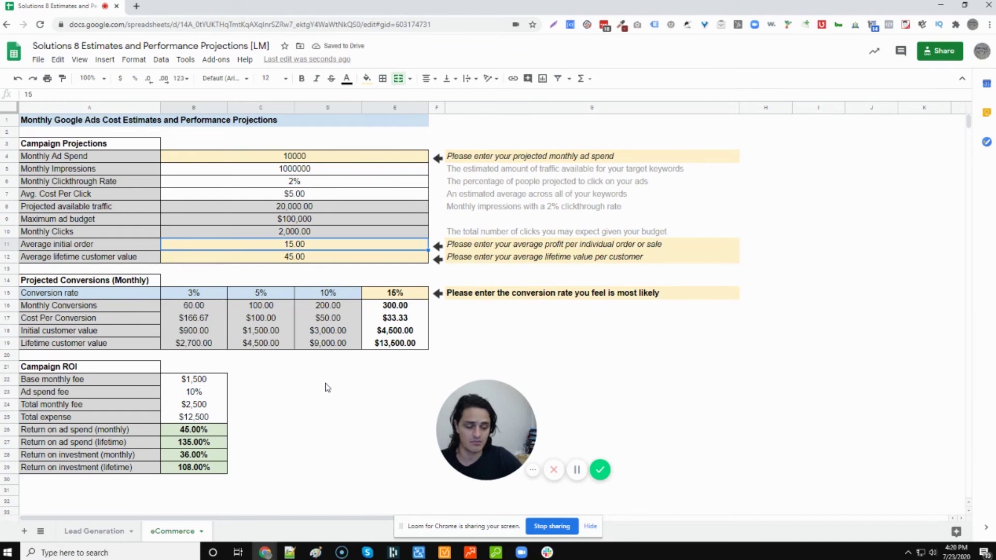
text(85)
key(Return)
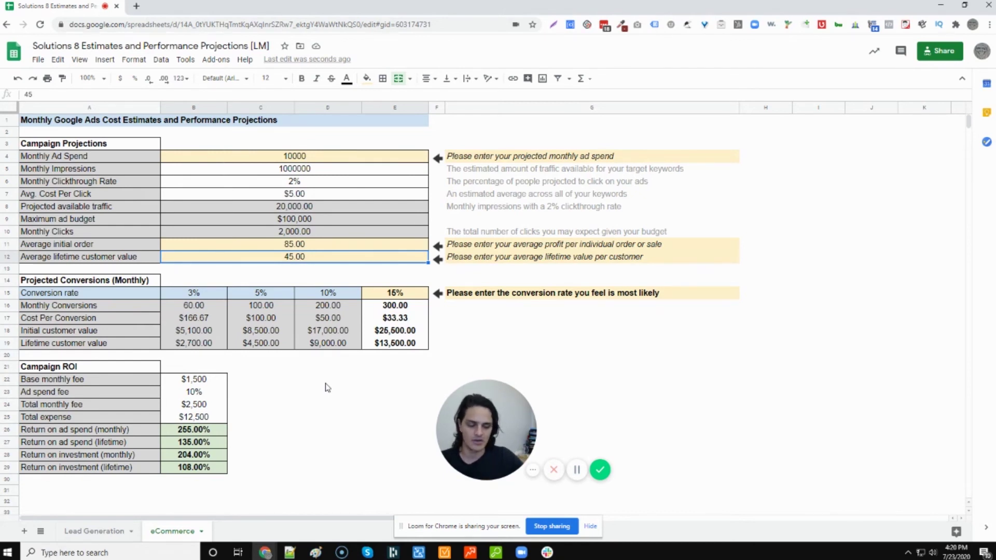
Step: Set the lifetime customer value to 1200 and the conversion rate to 10%
text(1200)
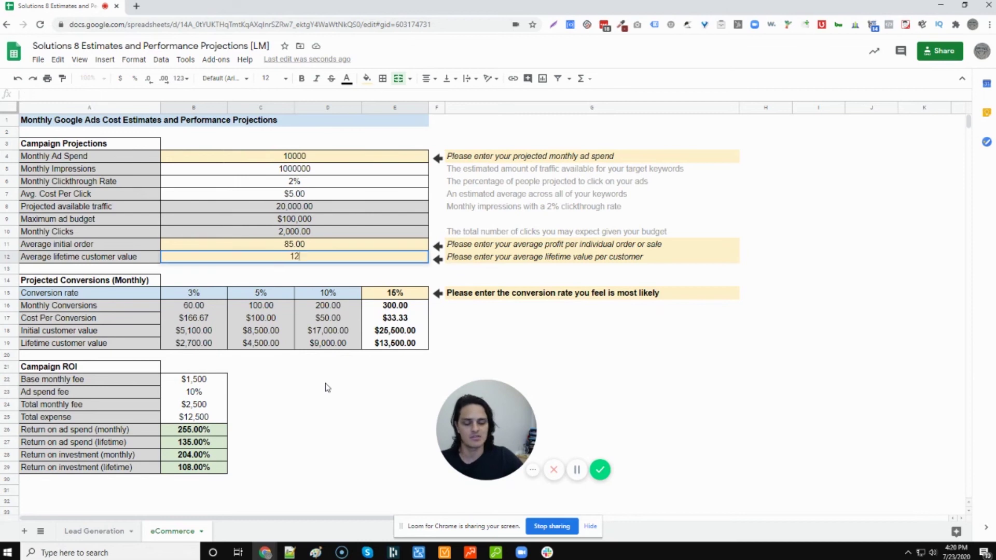
key(Return)
key(Down)
key(Down)
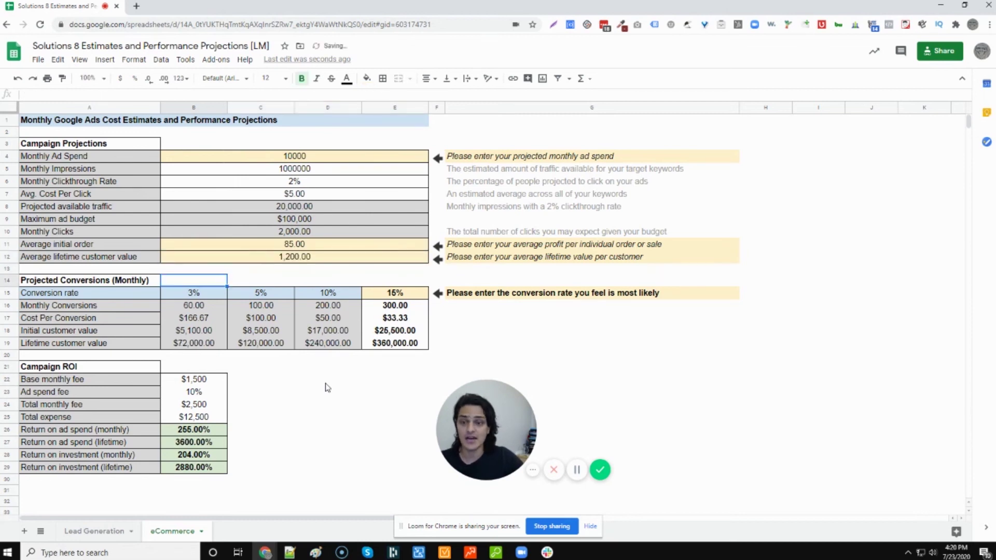
key(Right)
key(Right)
key(Right)
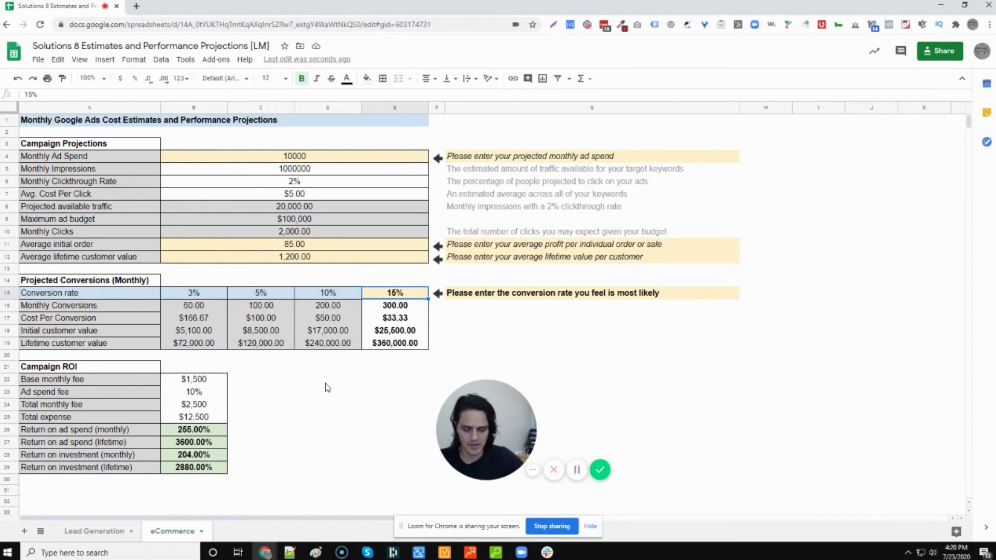
text(10%)
key(Return)
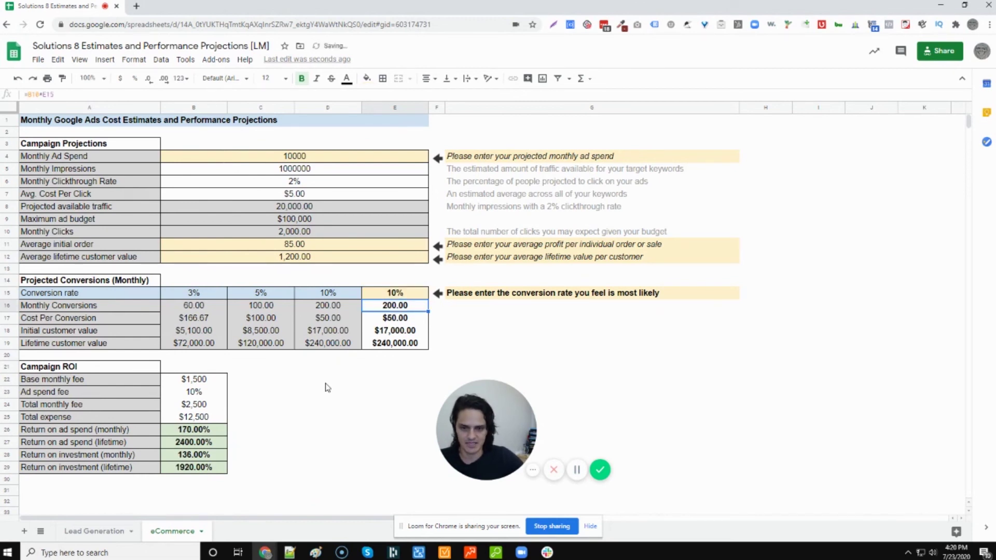
key(Down)
key(Down)
key(Down)
key(Down)
key(Down)
key(Down)
key(Down)
key(Down)
key(Down)
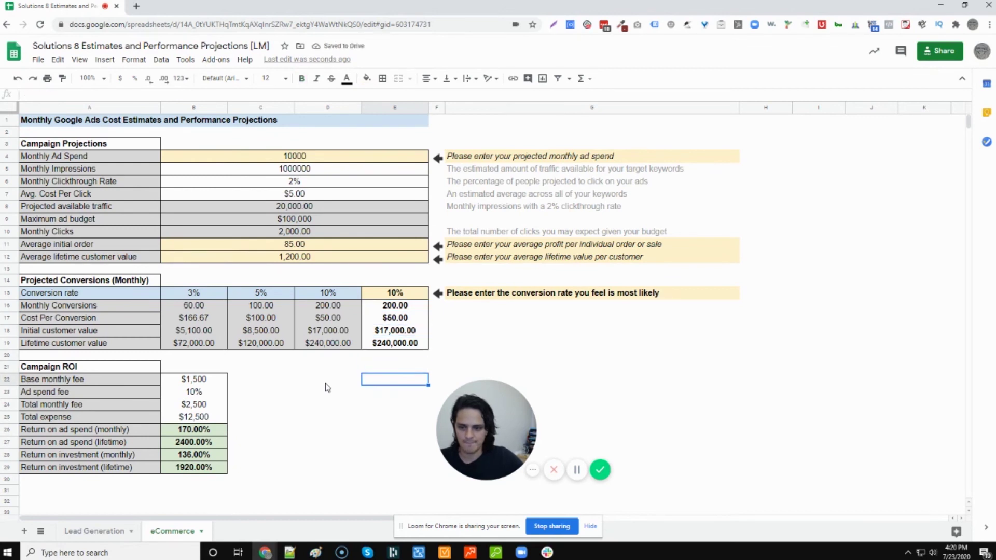
key(Left)
key(Left)
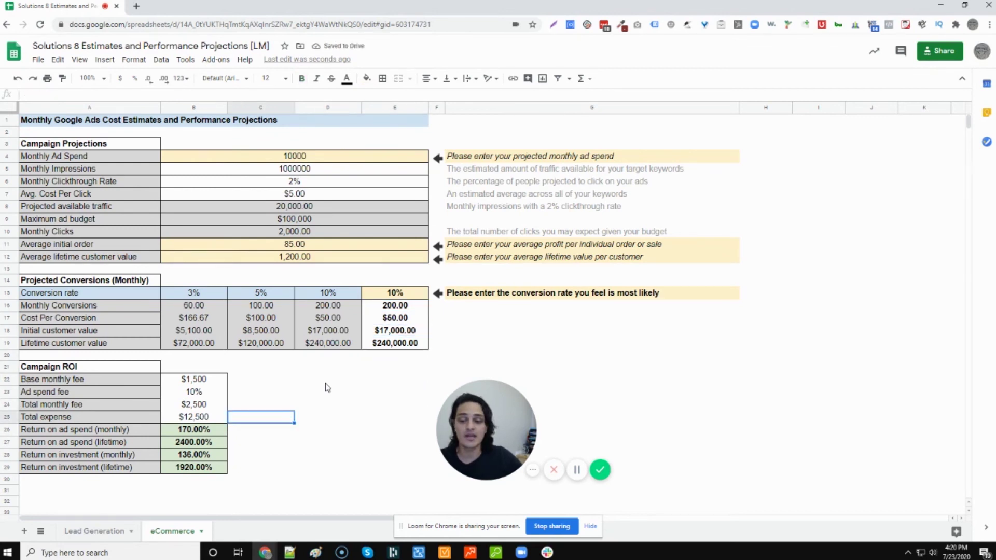
key(Down)
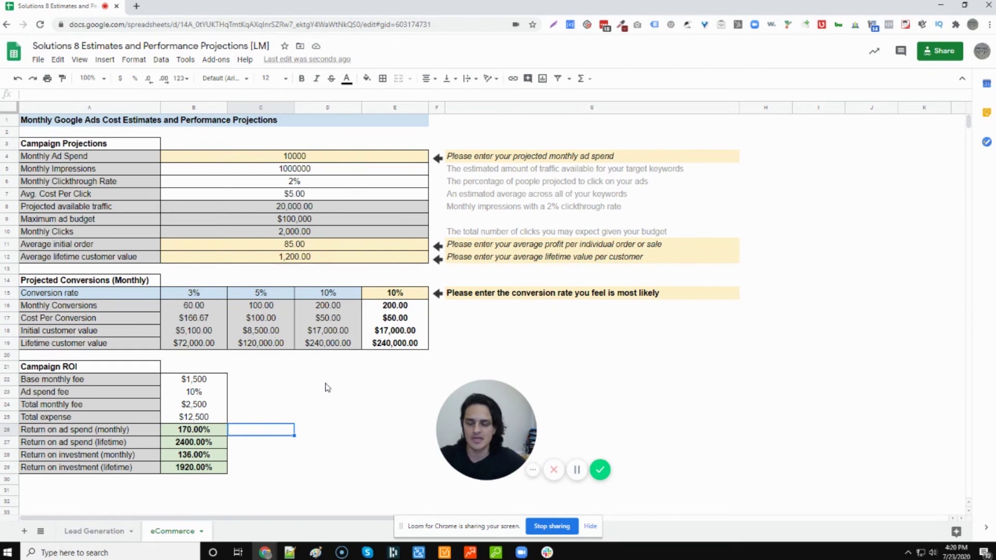
key(Down)
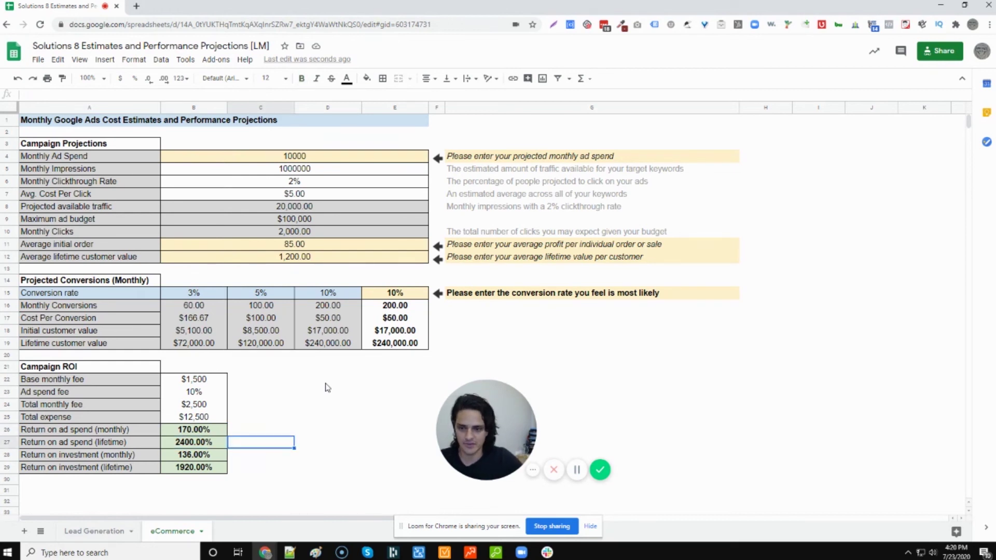
key(Up)
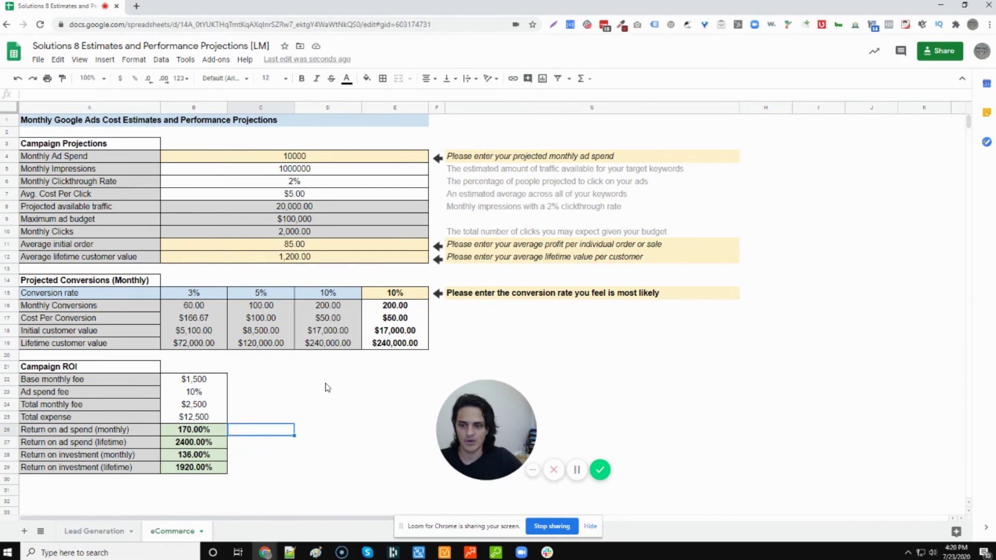
key(Left)
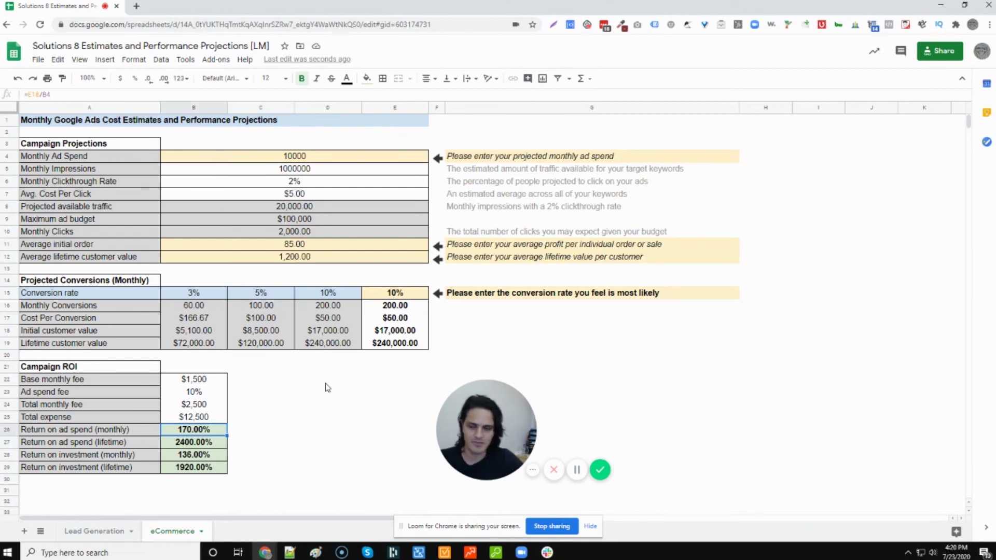
key(Right)
key(Left)
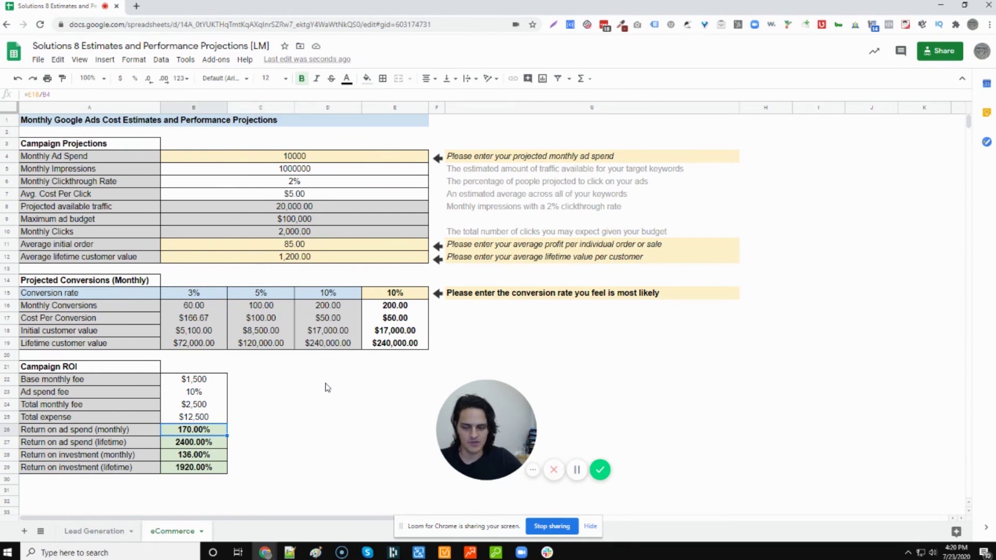
key(Down)
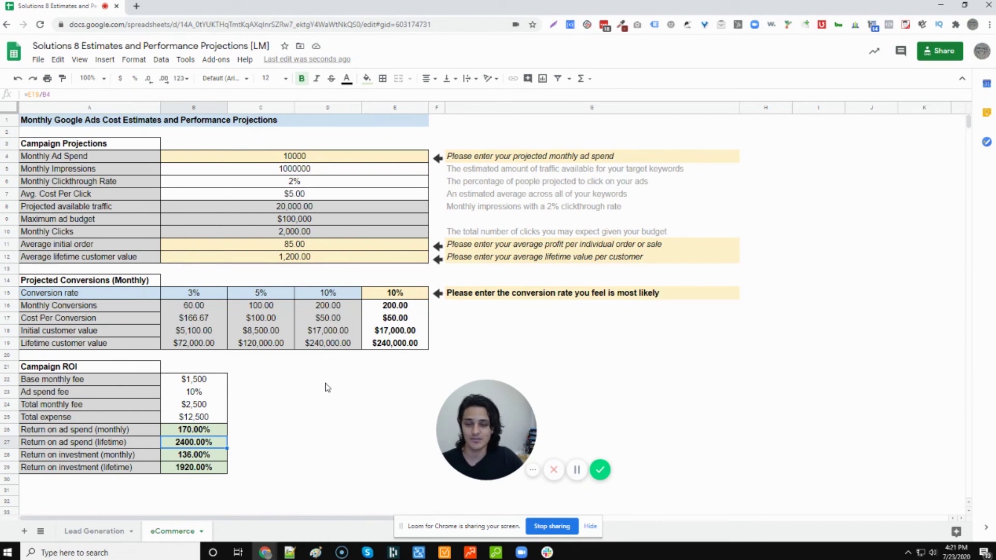
key(Left)
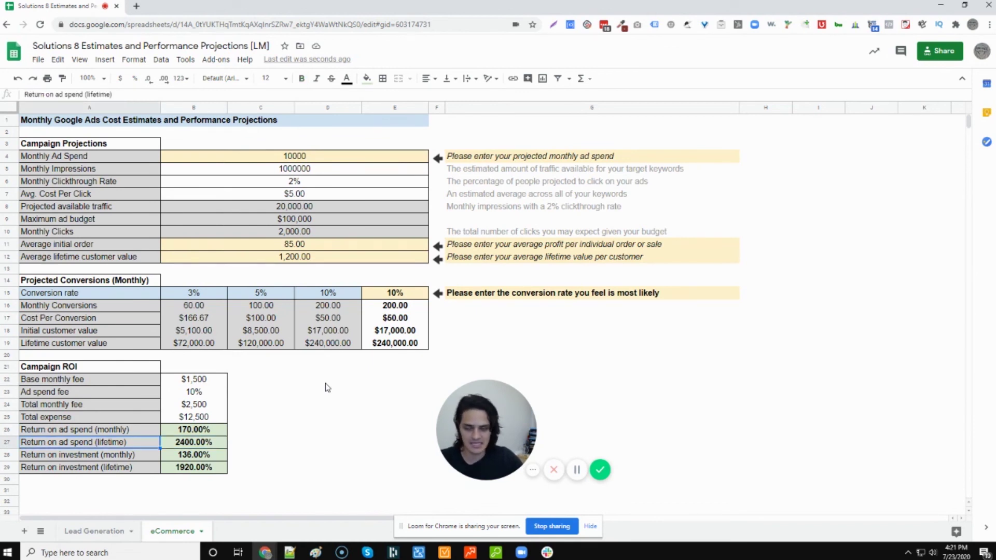
key(Right)
key(Right)
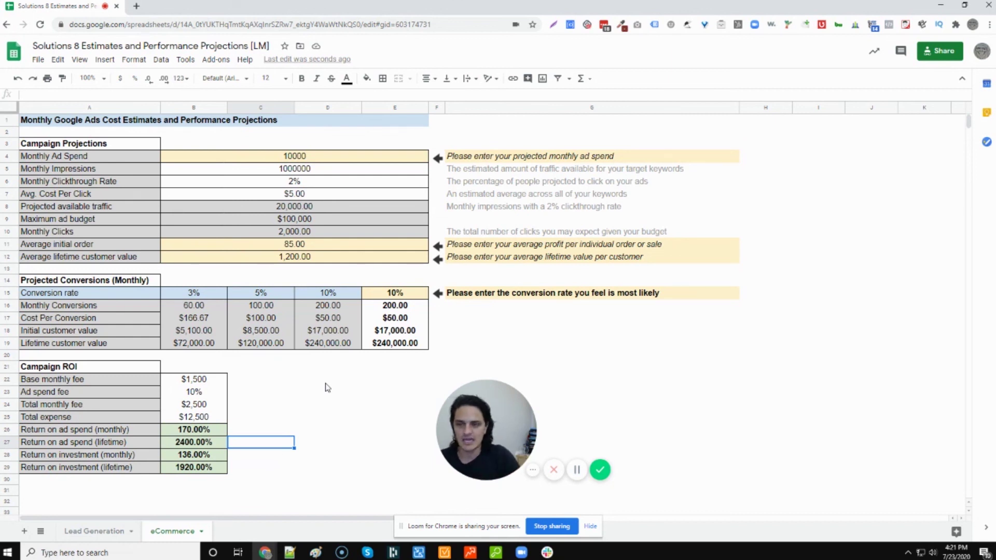
Step: Open sol8.com/estimates in a new Chrome tab
key(ctrl+t)
text(sol8.com)
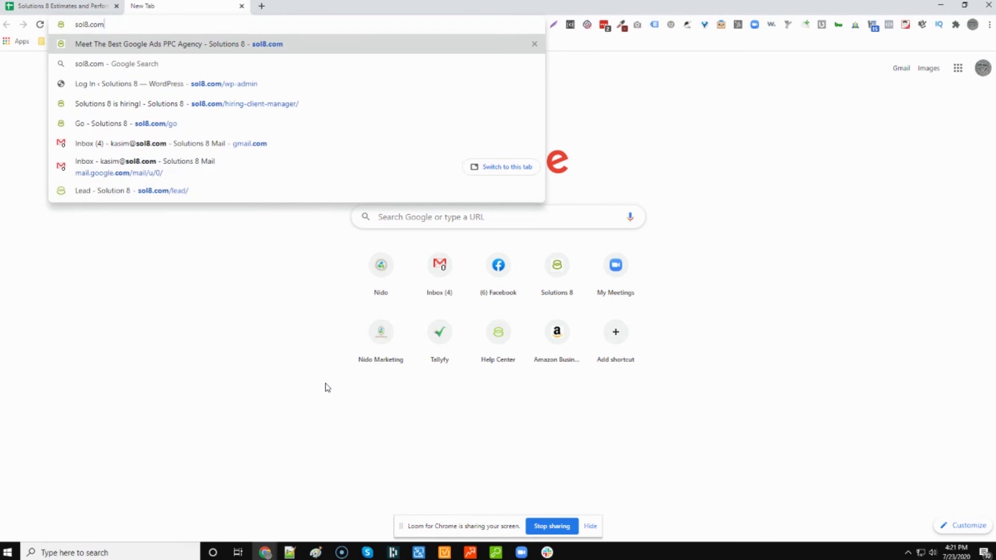
text(/estima)
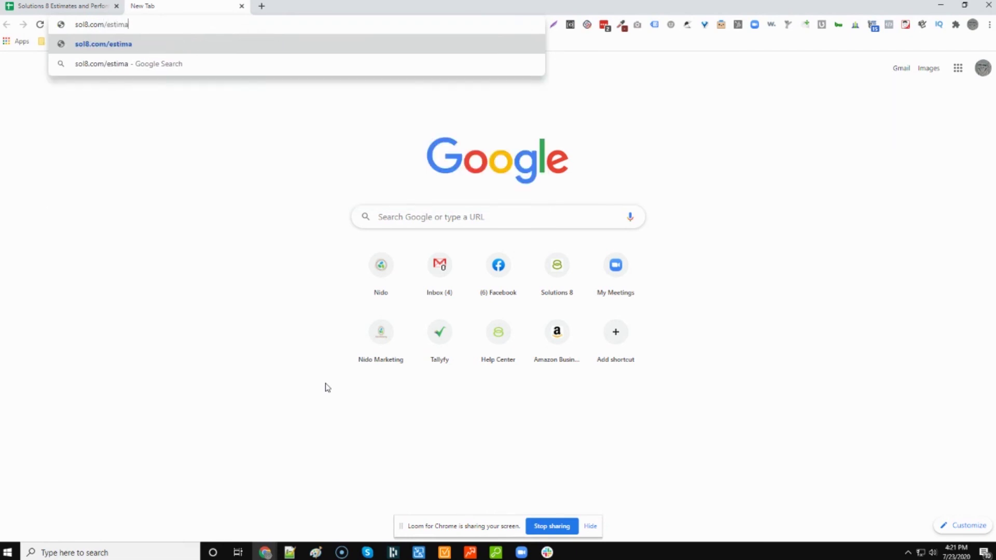
text(tes)
key(Return)
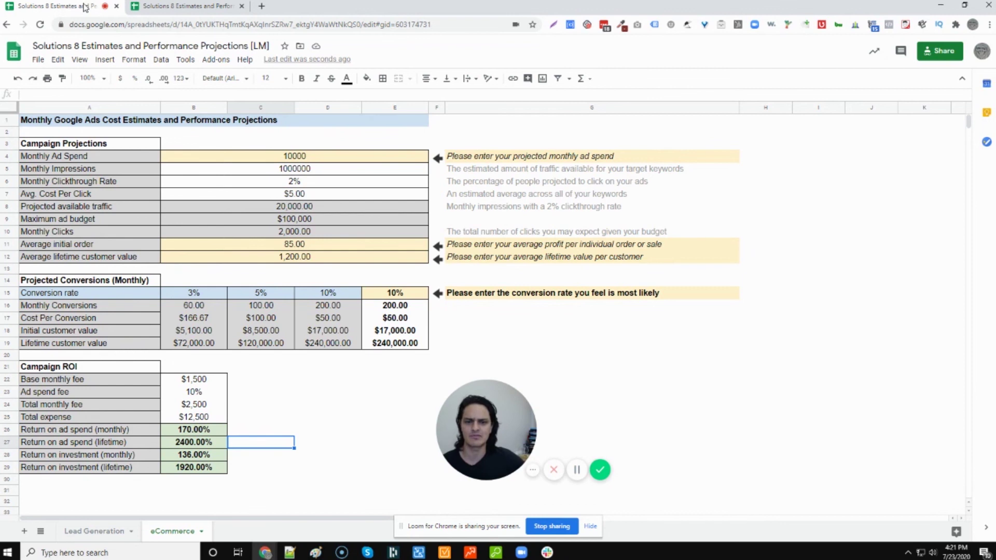
drag(486, 431, 67, 430)
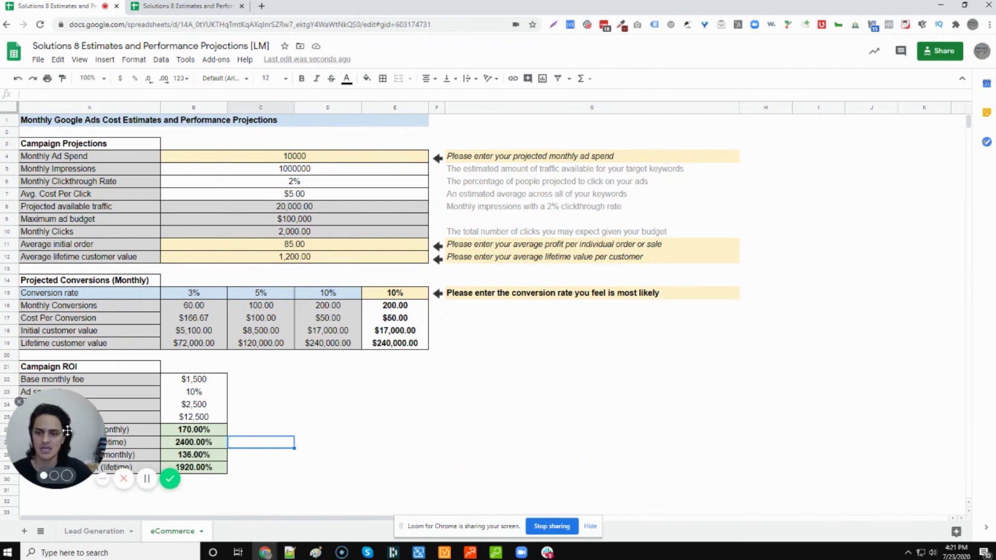
key(alt+shift+p)
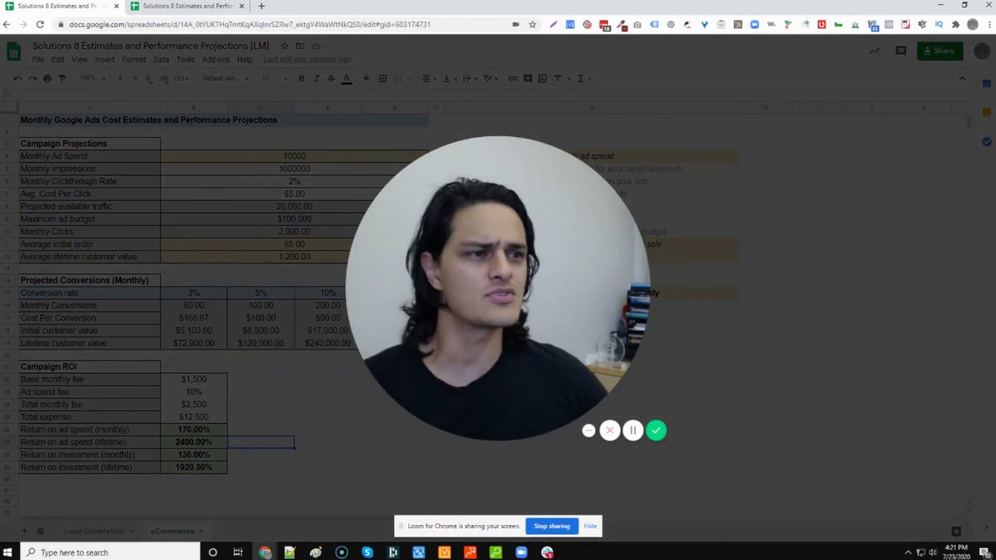